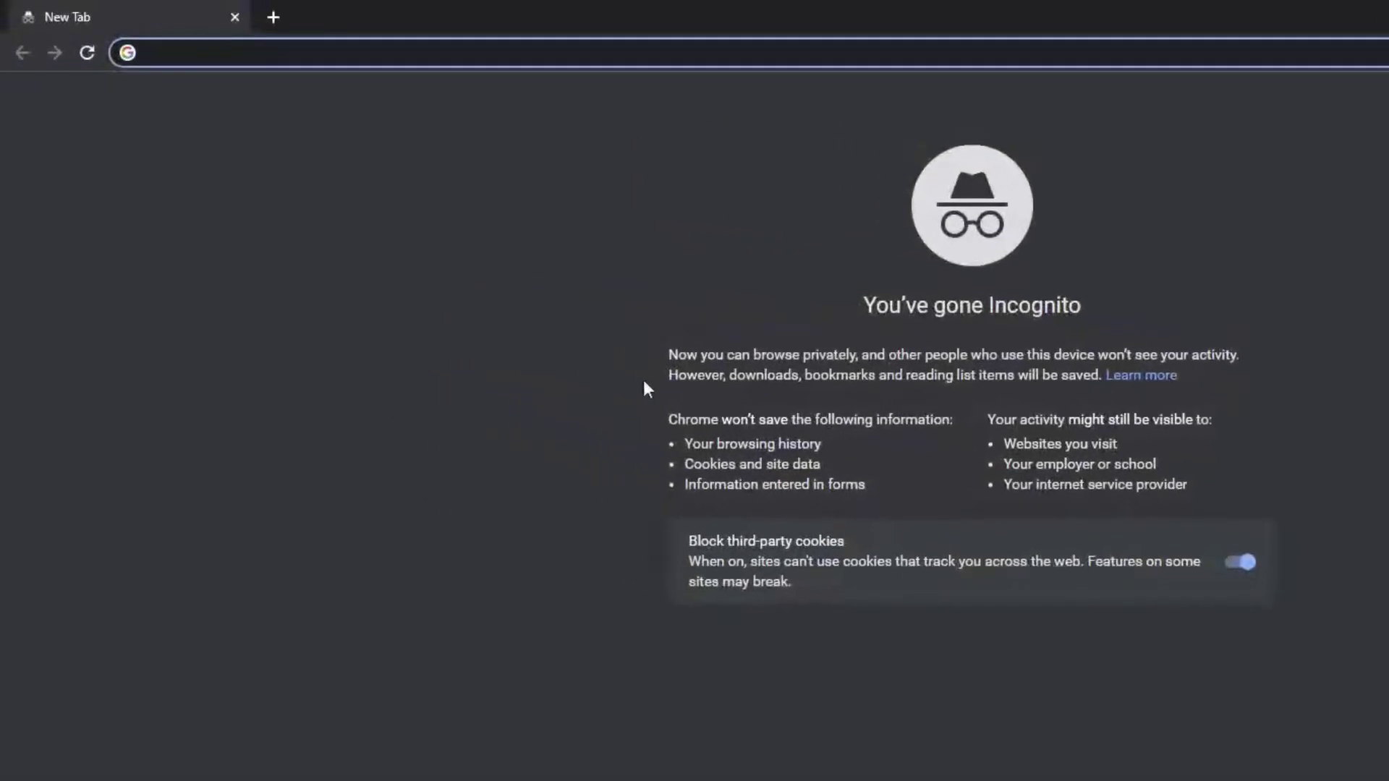
# Search Google for 'microsoft office 2010 update download' in the incognito tab.
pyautogui.write('microsoft')
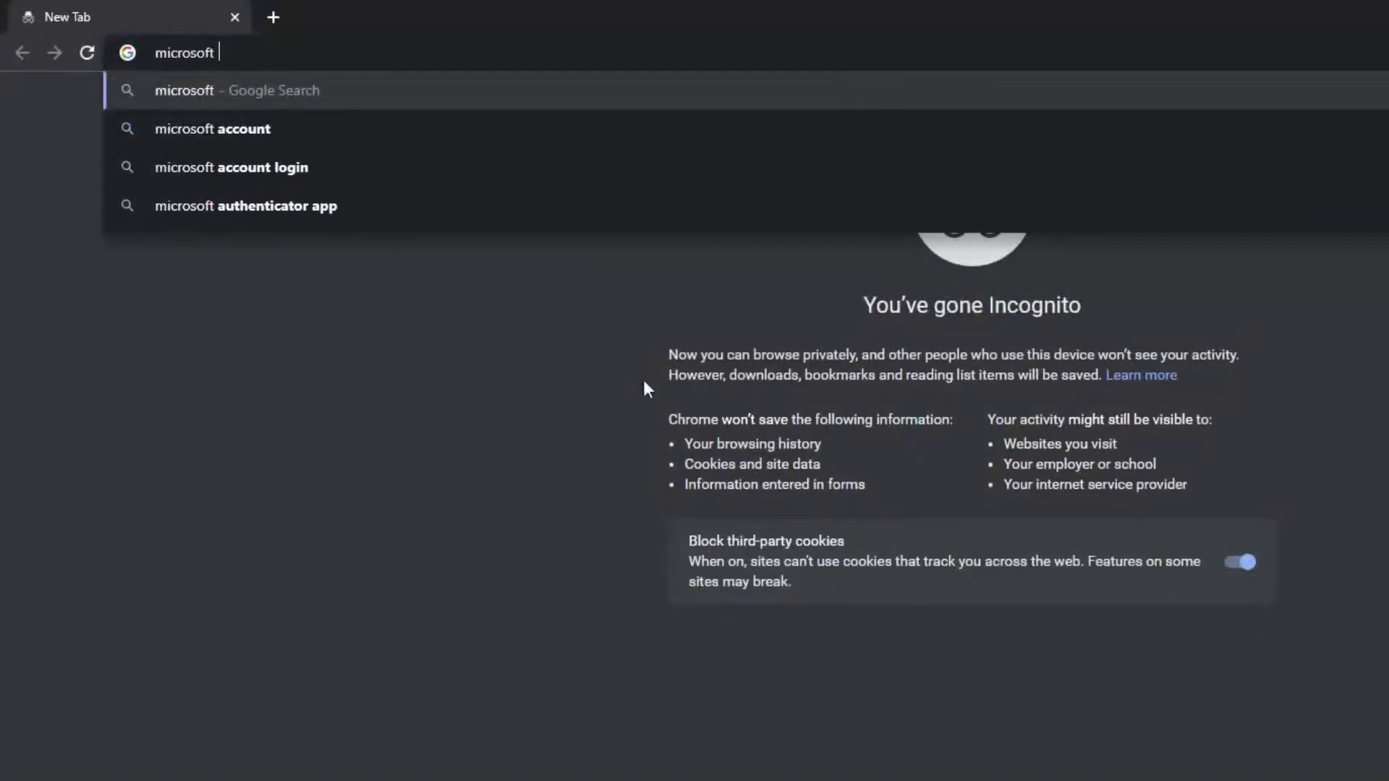
pyautogui.write(' office 2010 ')
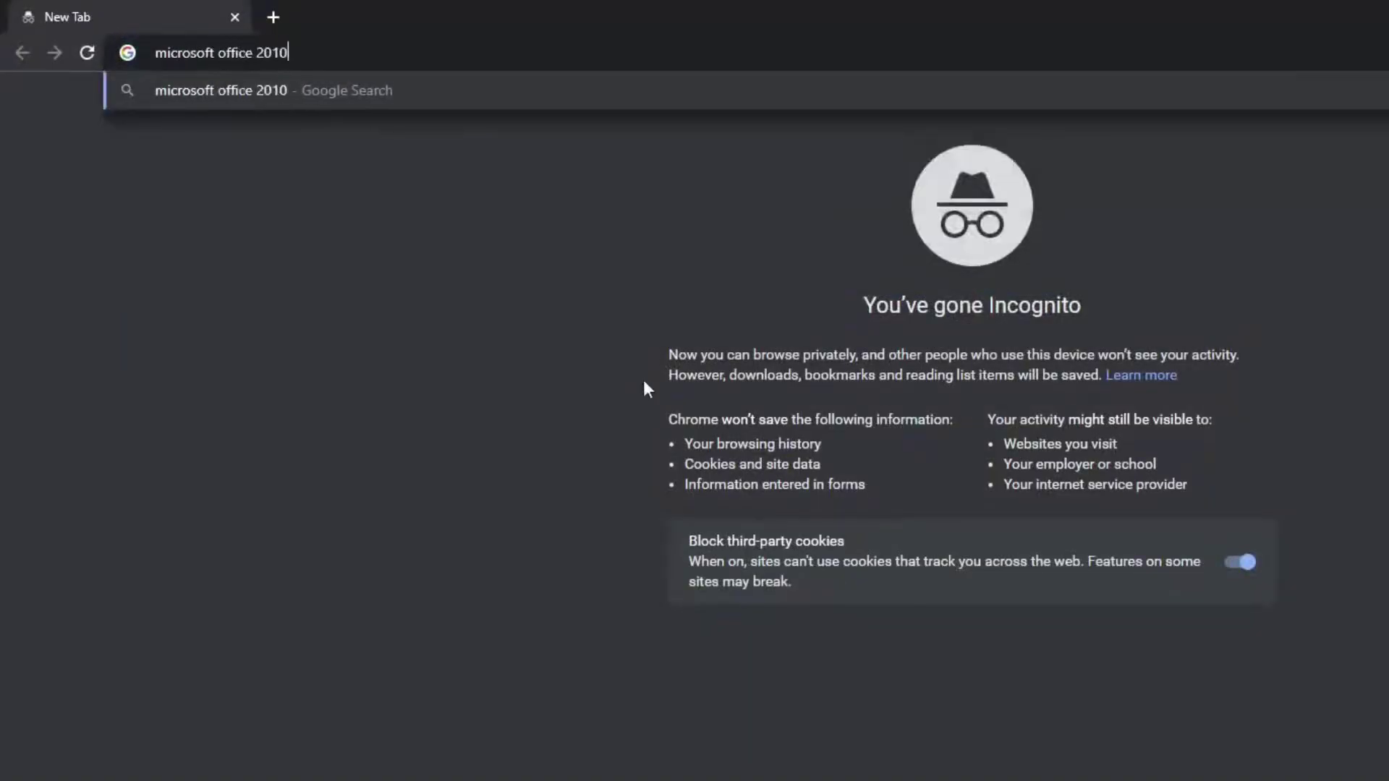
pyautogui.write('update ')
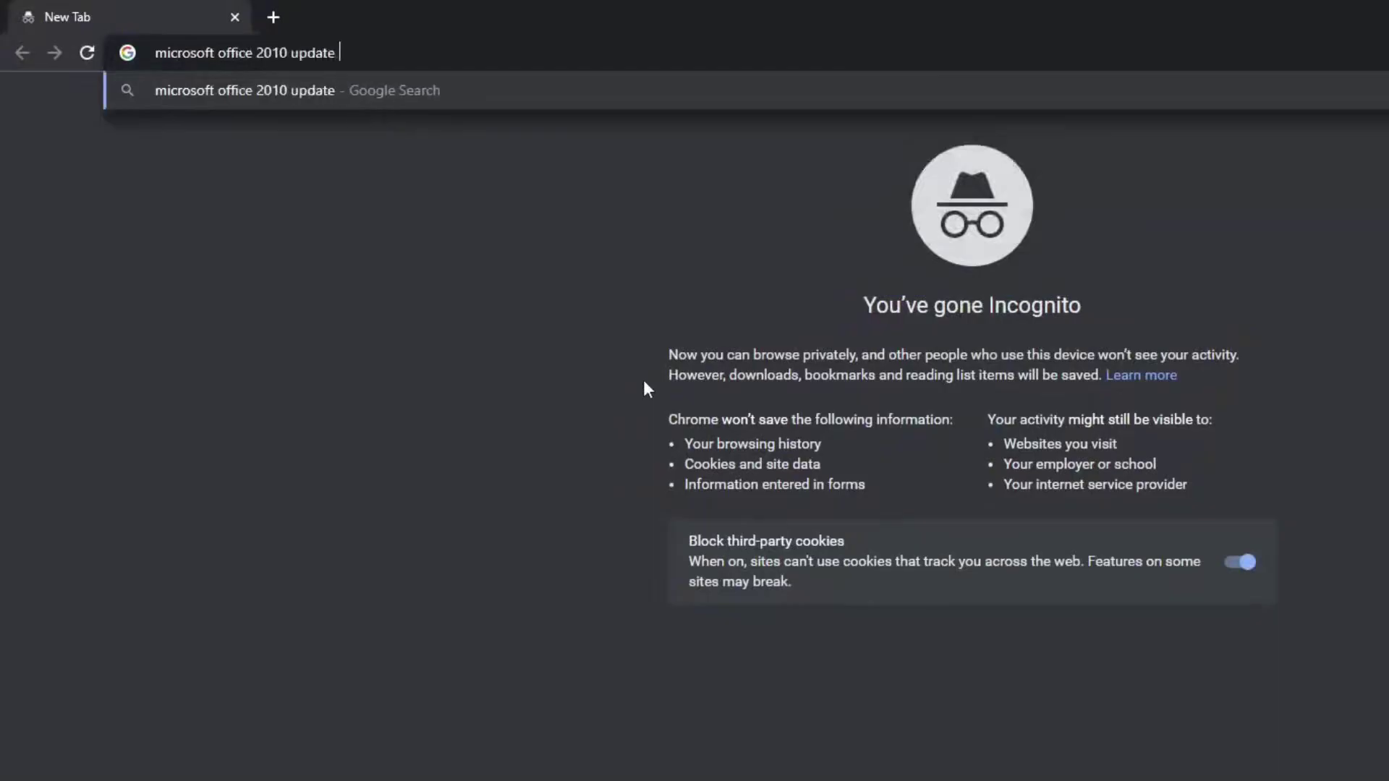
pyautogui.write('download')
pyautogui.press('Return')
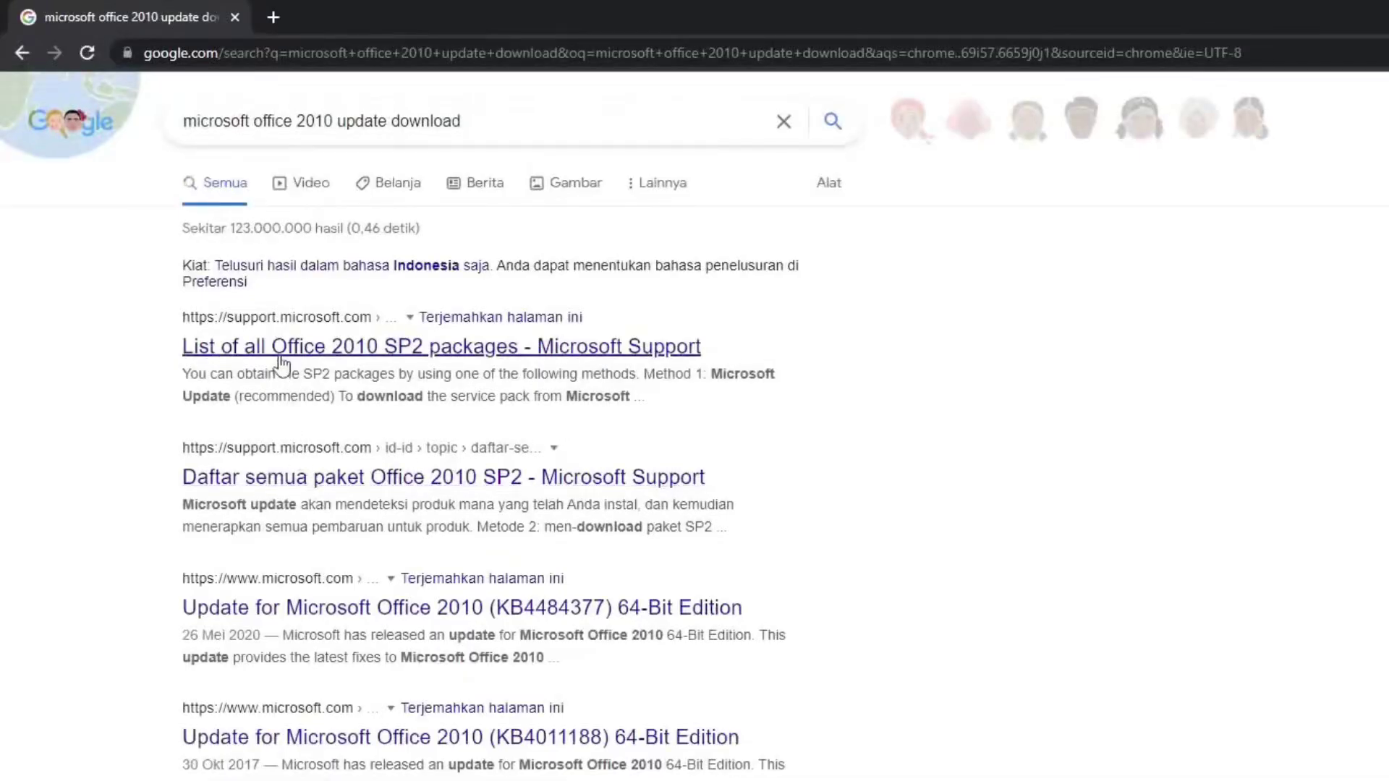
# Open the 'List of all Office 2010 SP2 packages' article, highlight Method 1, and scroll to the package table.
pyautogui.click(319, 353)
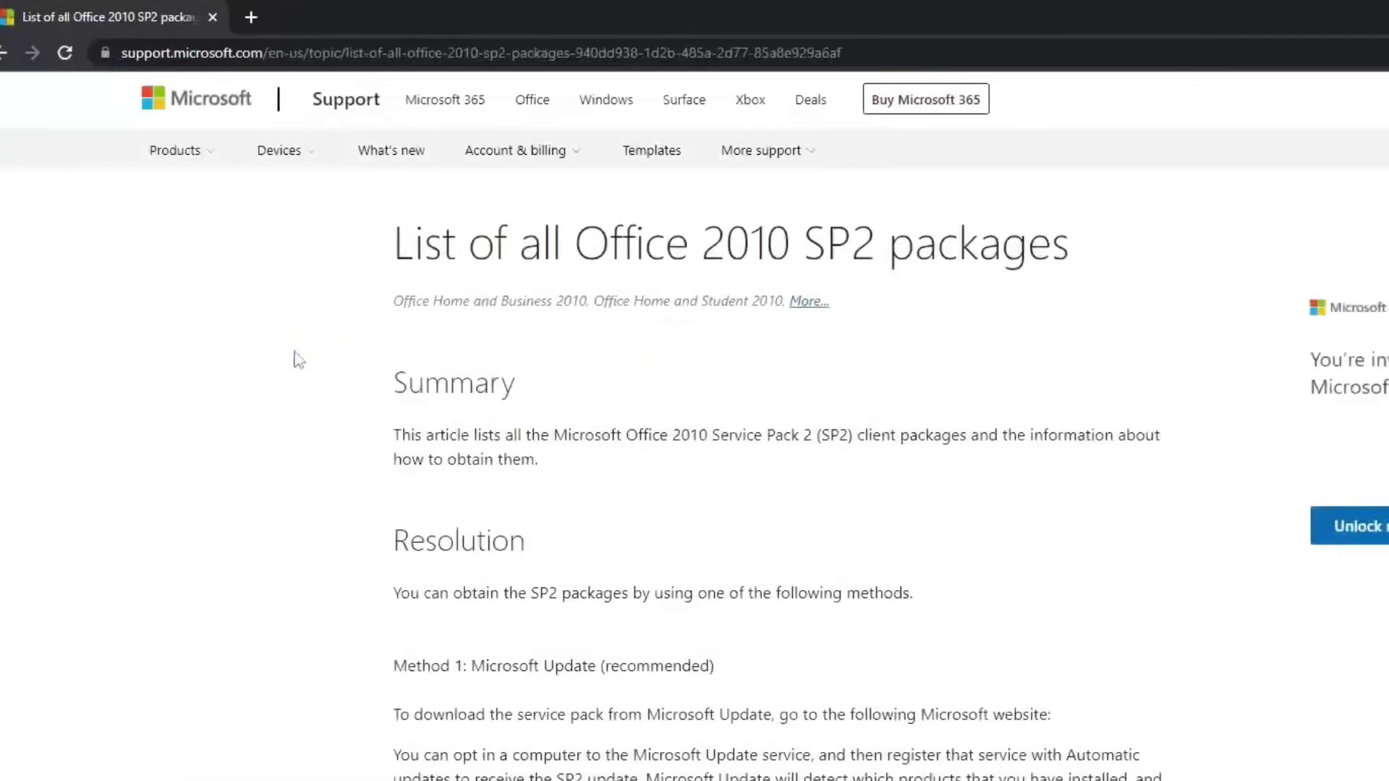
pyautogui.scroll(-2, 44, 360)
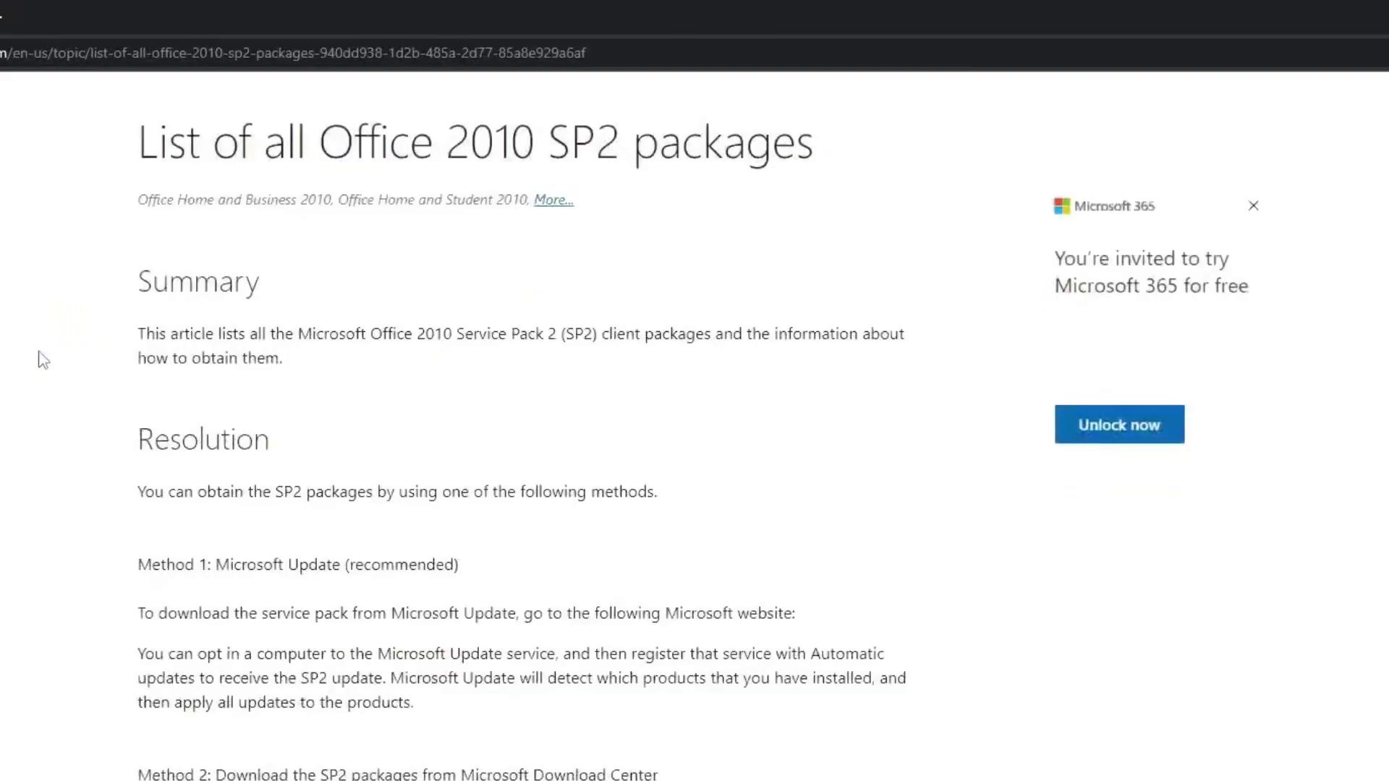
pyautogui.scroll(-2, 43, 360)
pyautogui.scroll(-2, 40, 359)
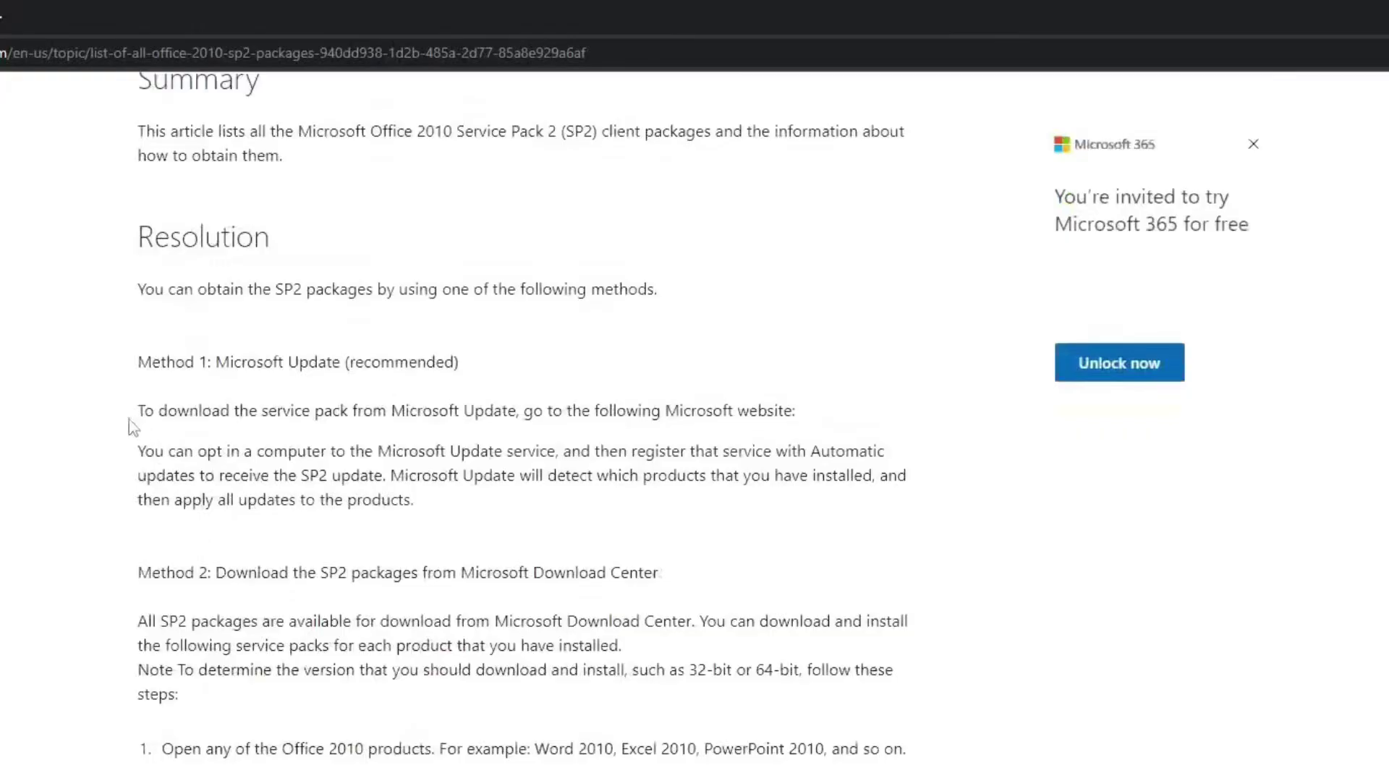
pyautogui.moveTo(128, 411); pyautogui.dragTo(795, 410)
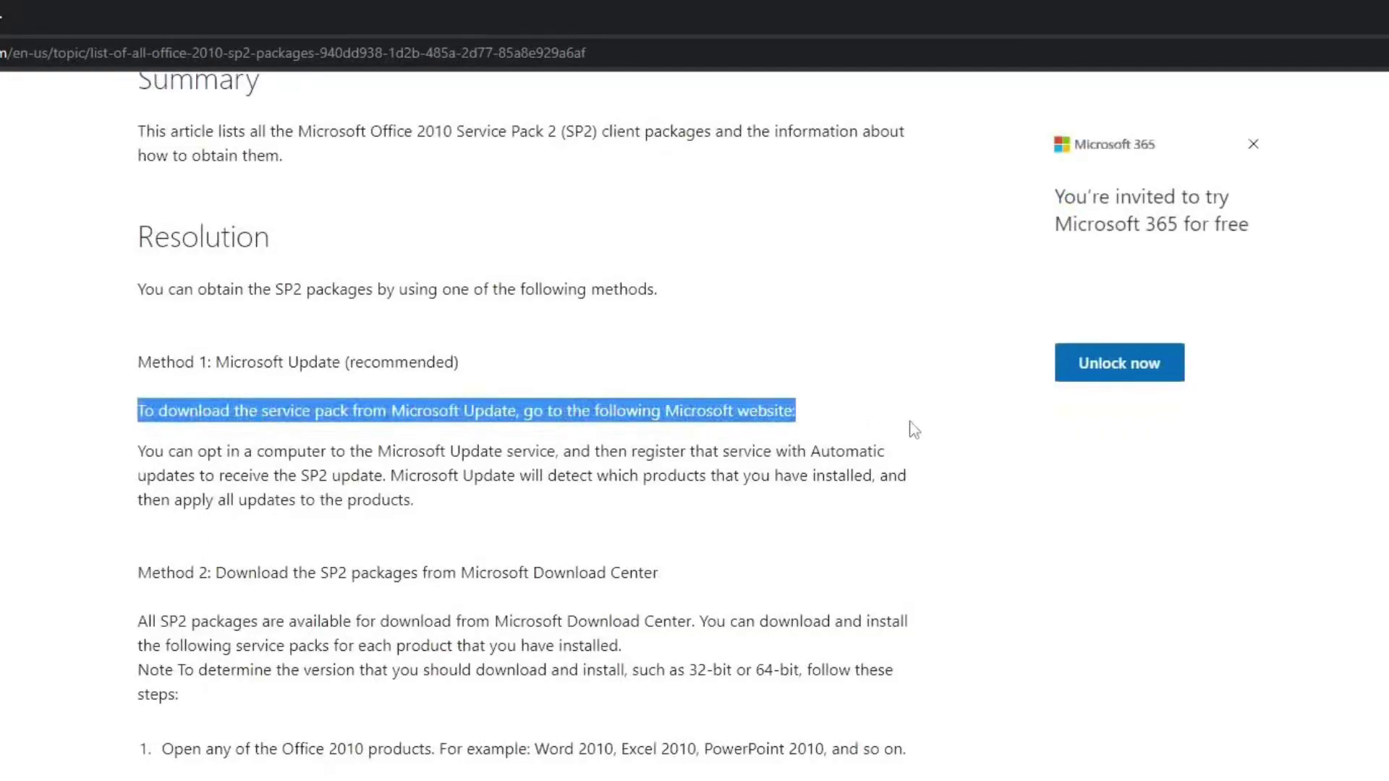
pyautogui.scroll(-5, 914, 430)
pyautogui.scroll(-5, 913, 430)
pyautogui.scroll(-1, 912, 430)
pyautogui.scroll(-3, 908, 431)
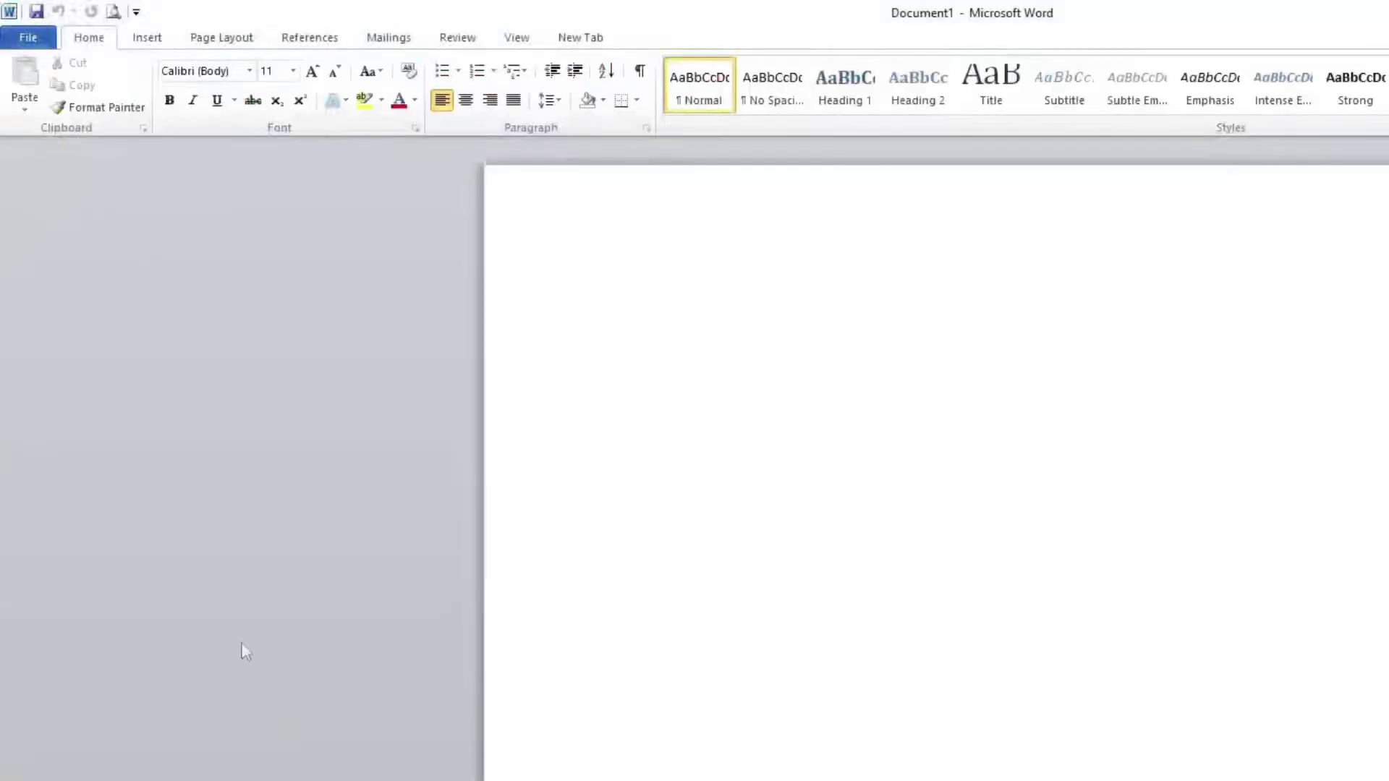
# View Word's Help info showing Office Professional Plus 2010, version 14.0.7128.5000 (64-bit).
pyautogui.click(25, 47)
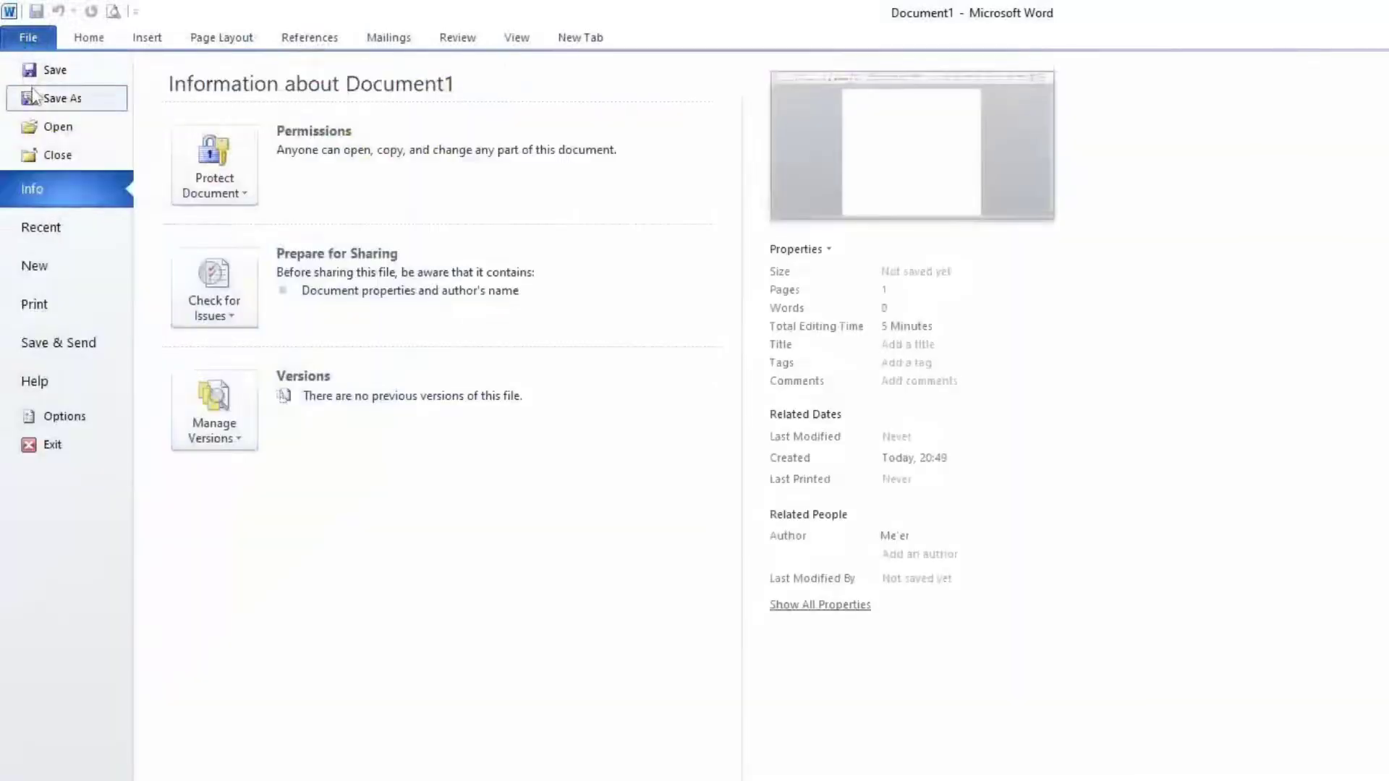
pyautogui.click(56, 383)
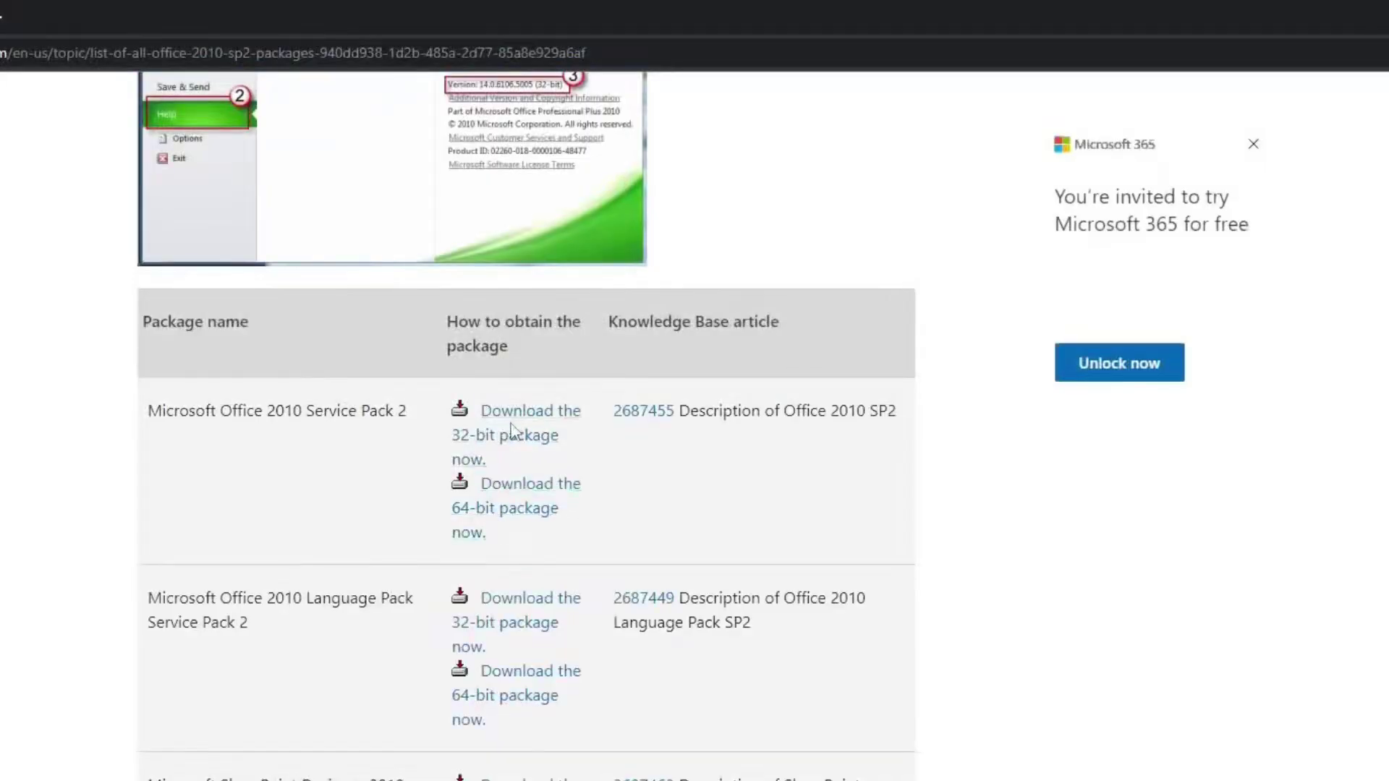
# Open the 64-bit Office 2010 SP2 (KB2687455) download page and highlight its description.
pyautogui.click(506, 516)
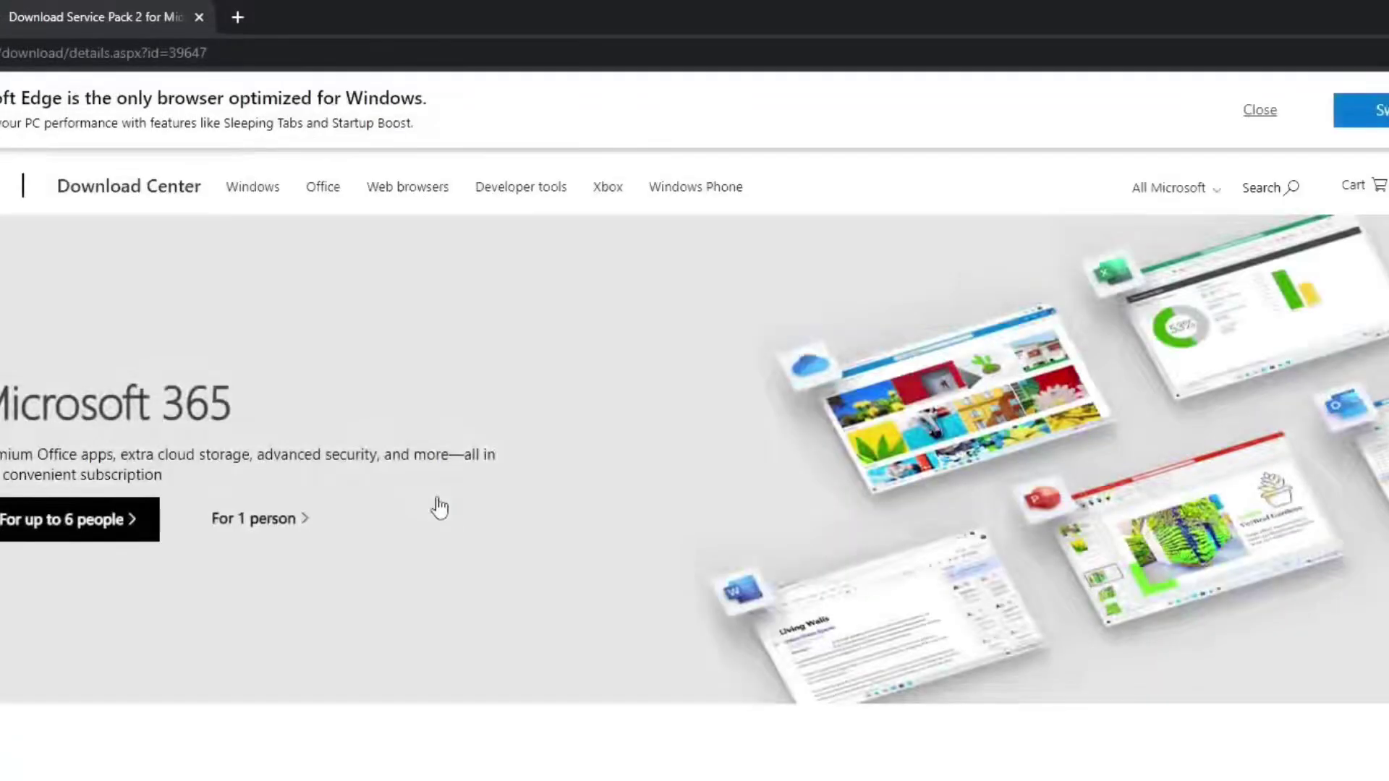
pyautogui.scroll(-4, 439, 506)
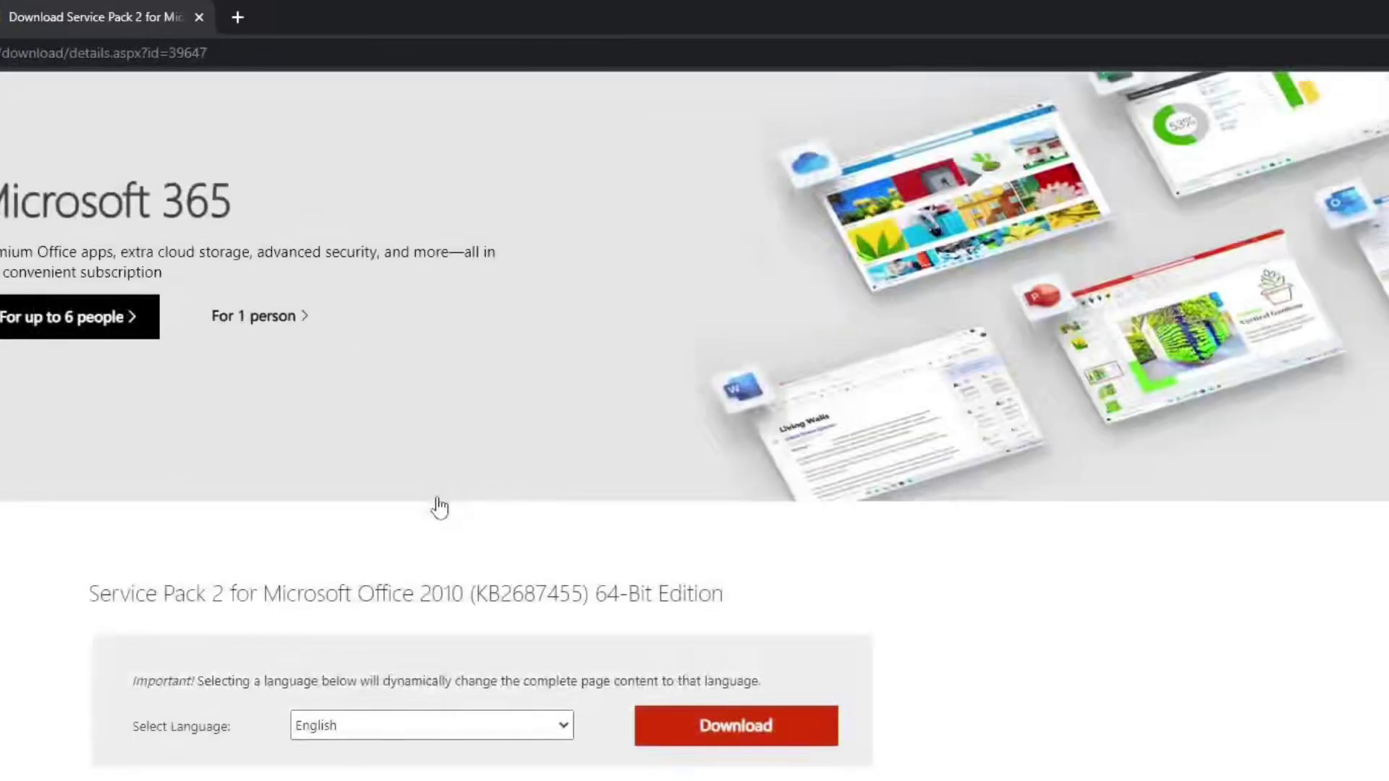
pyautogui.scroll(-3, 439, 507)
pyautogui.scroll(-2, 439, 504)
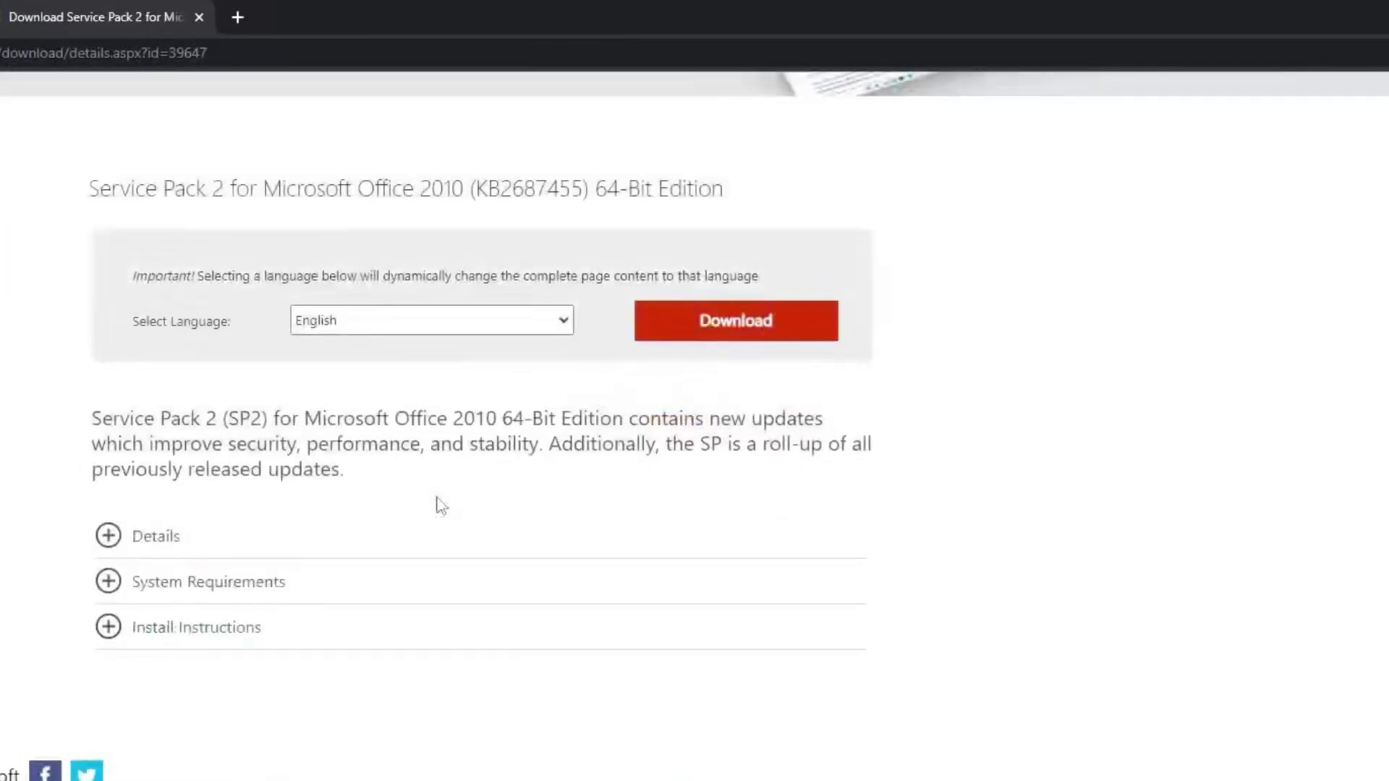
pyautogui.scroll(-1, 420, 492)
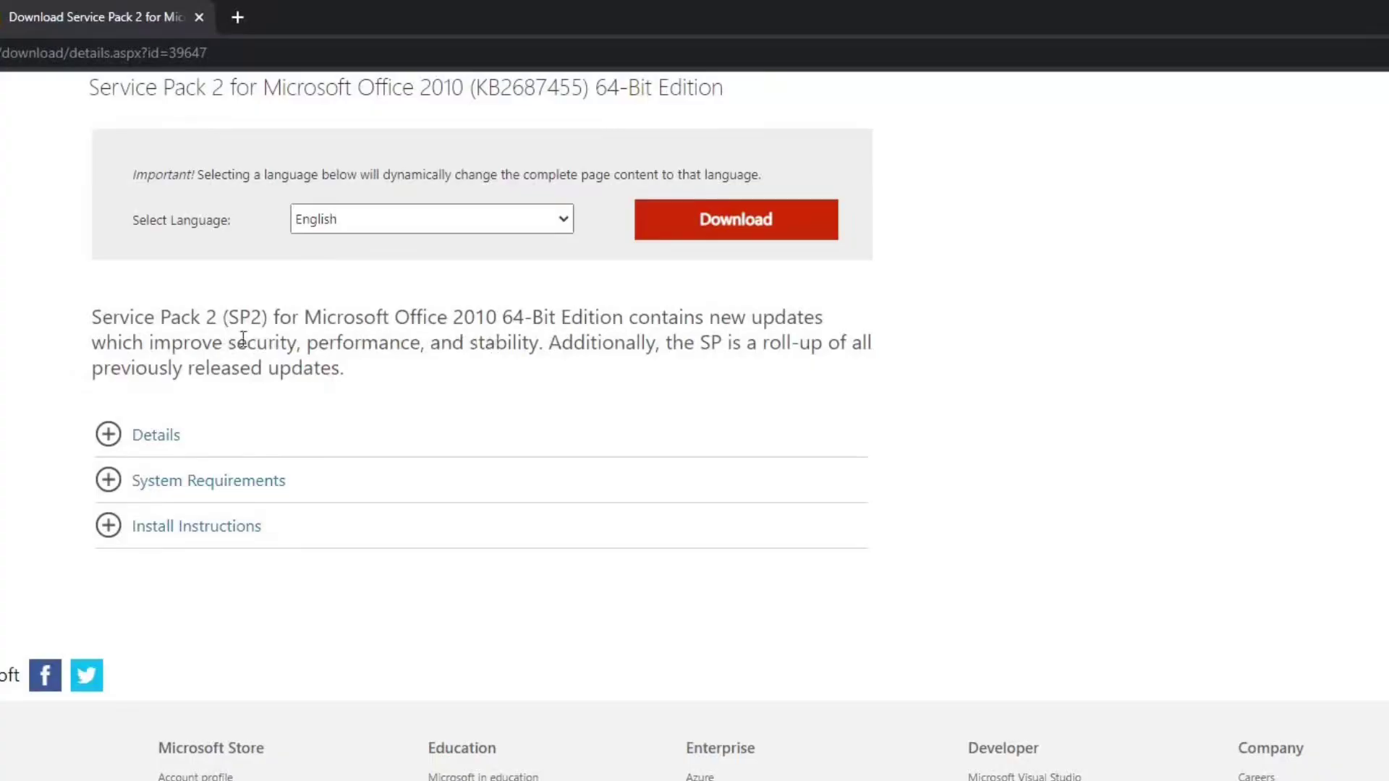
pyautogui.moveTo(90, 309); pyautogui.dragTo(391, 342)
# Review the package details: 730.4 MB file size, 12/20/2019 publish date, and system requirements.
pyautogui.click(608, 354)
pyautogui.click(151, 440)
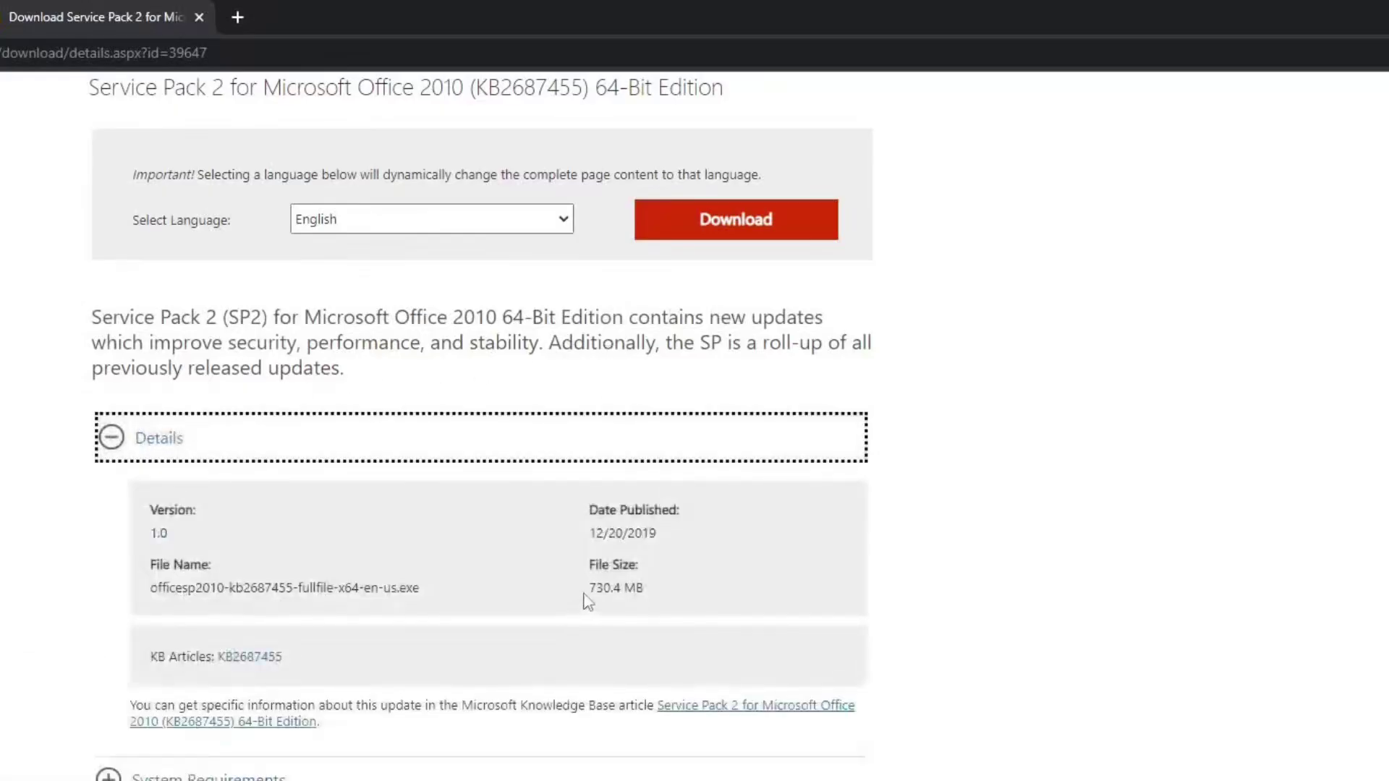
pyautogui.moveTo(586, 588); pyautogui.dragTo(655, 597)
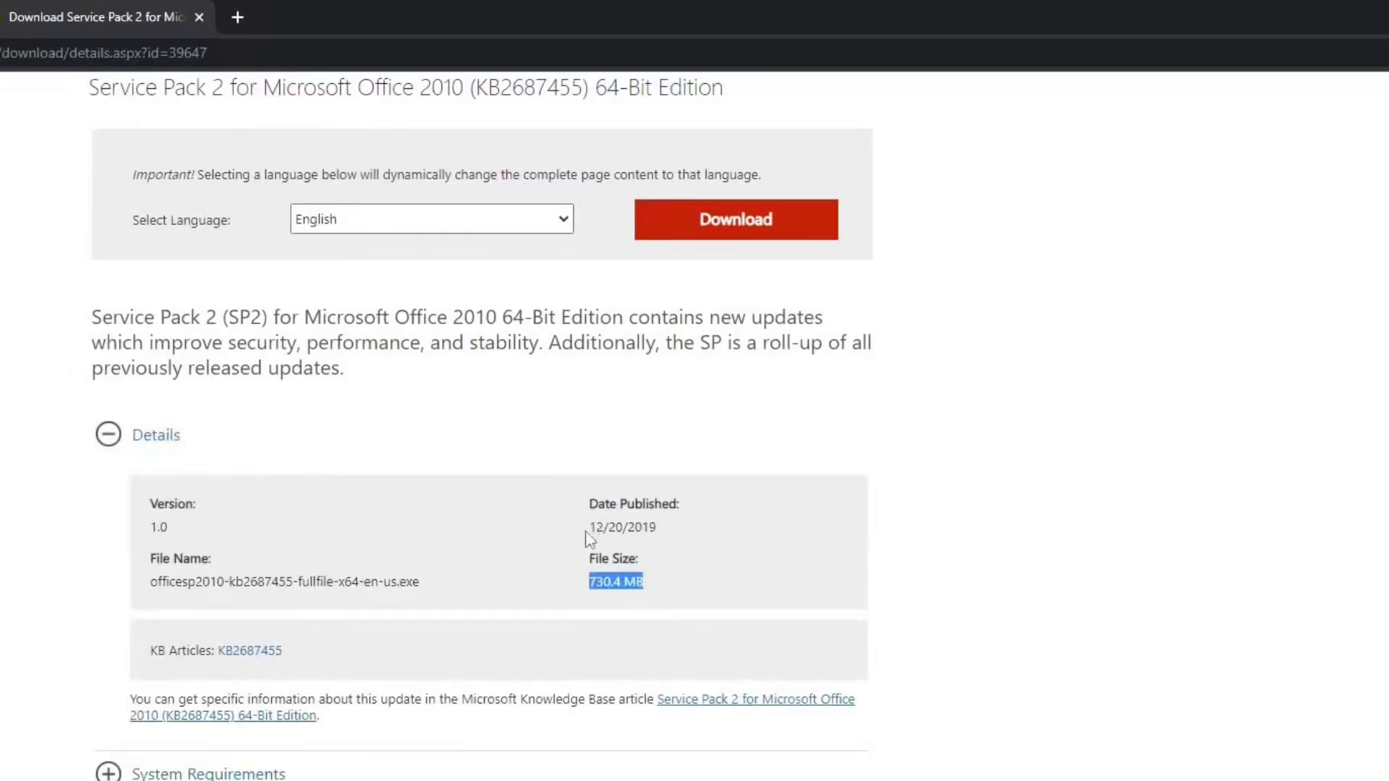
pyautogui.moveTo(589, 528); pyautogui.dragTo(676, 531)
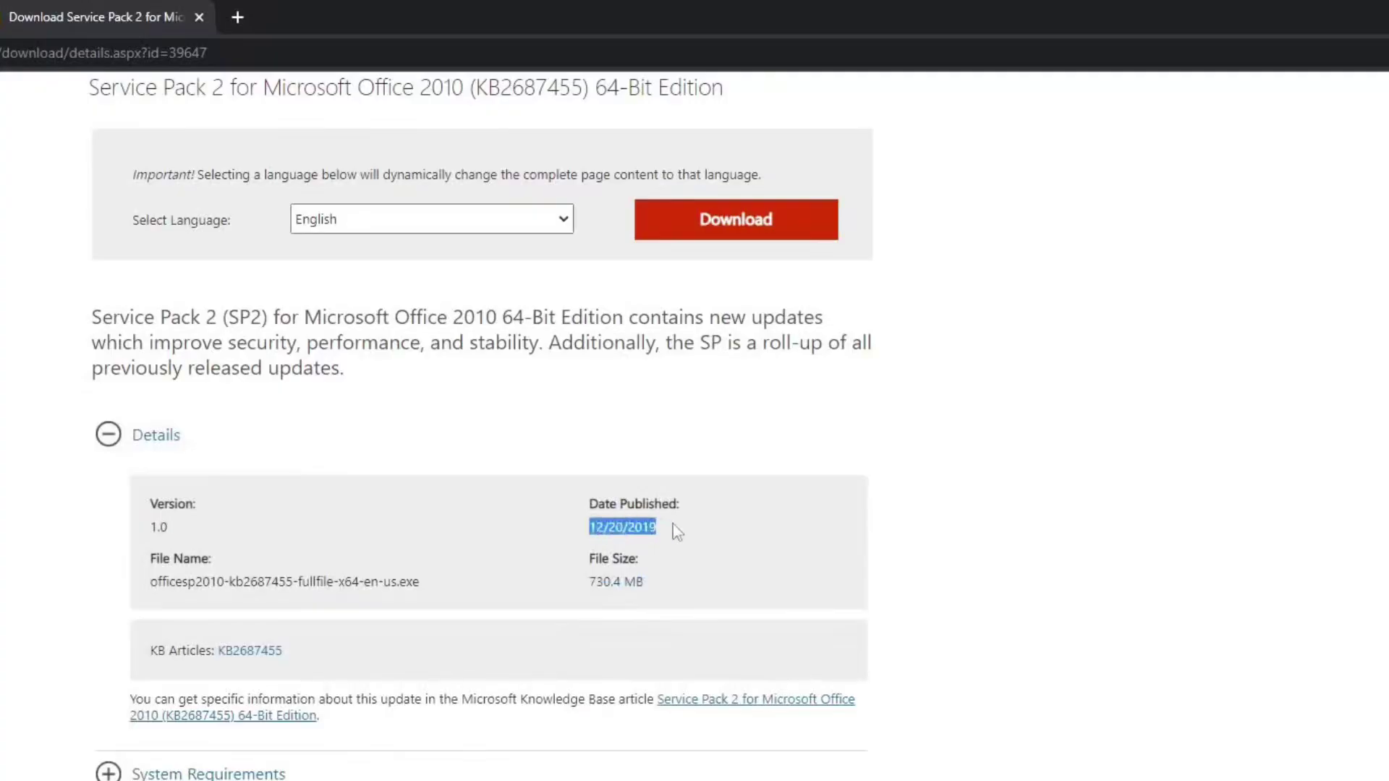
pyautogui.scroll(-4, 676, 532)
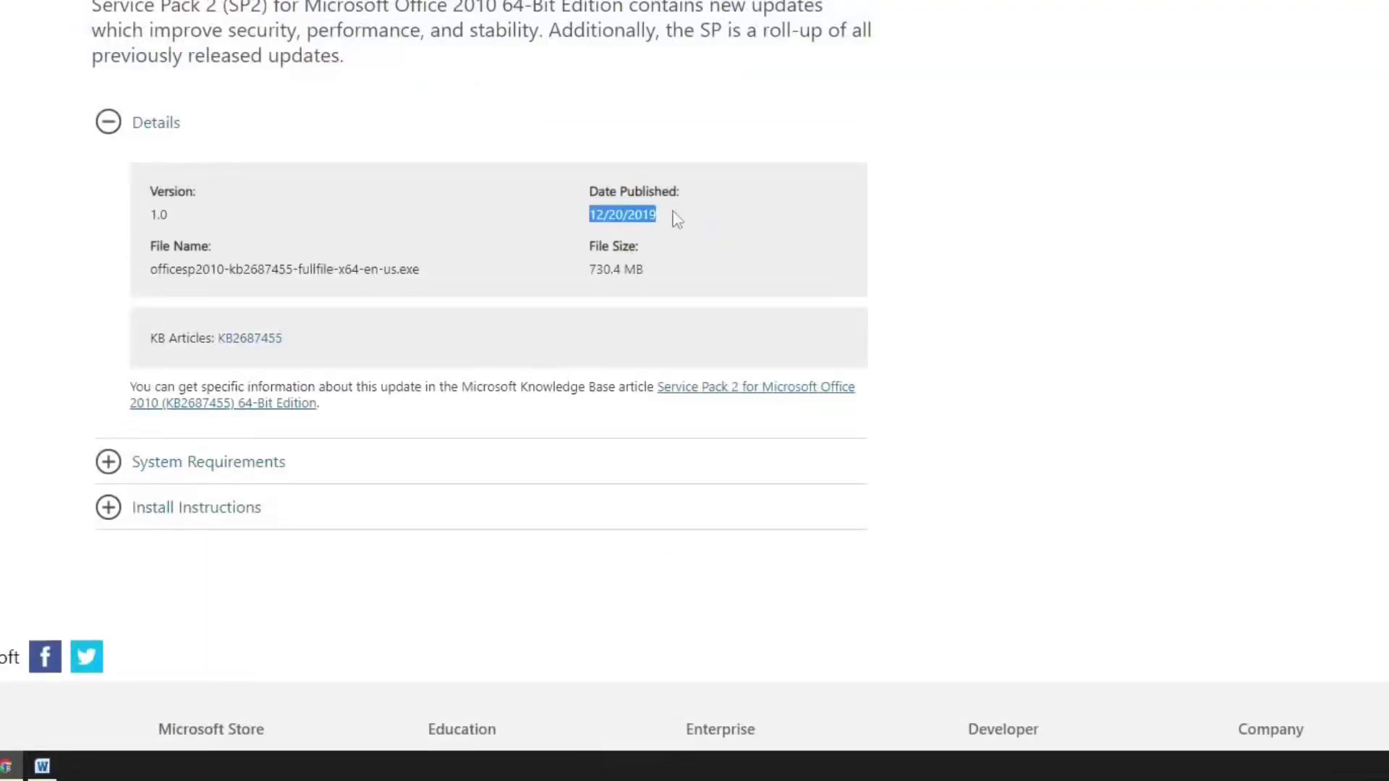
pyautogui.click(238, 477)
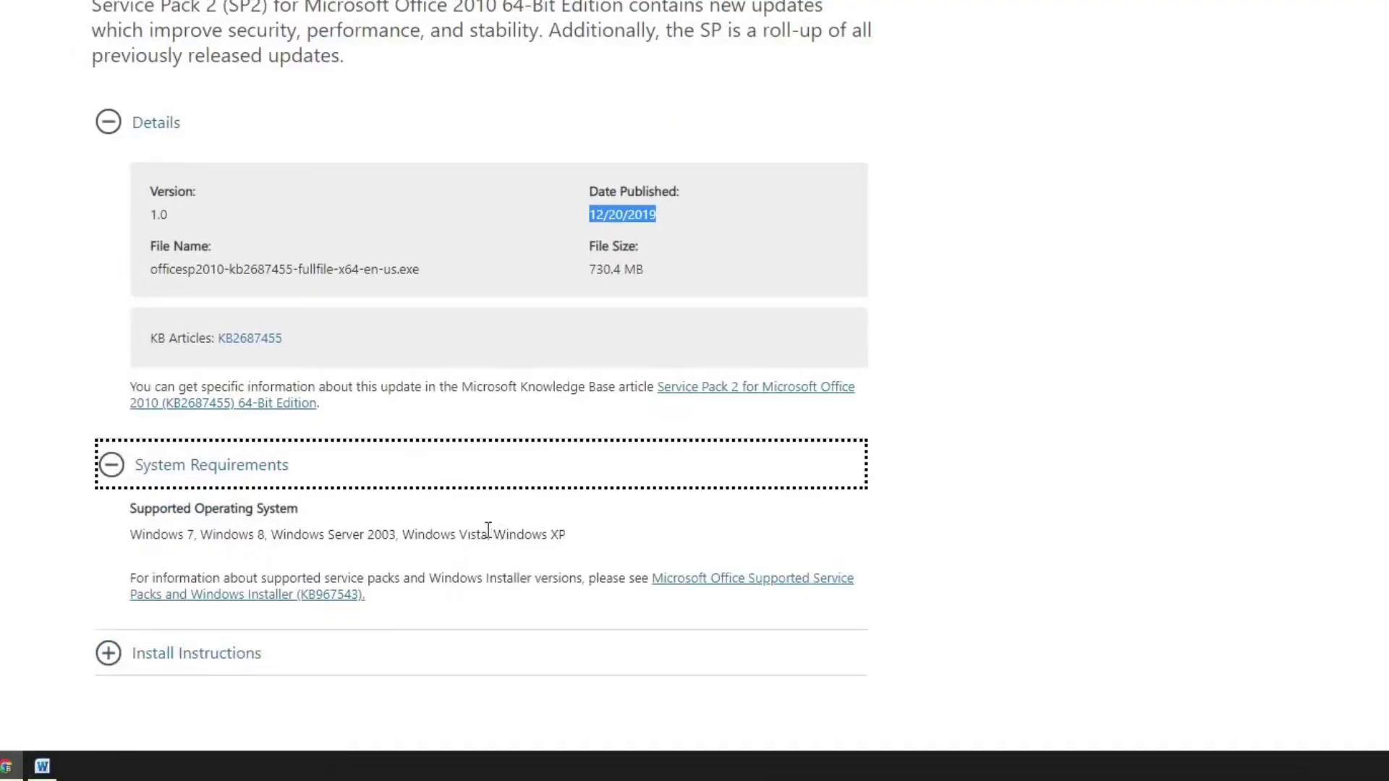
pyautogui.scroll(3, 488, 533)
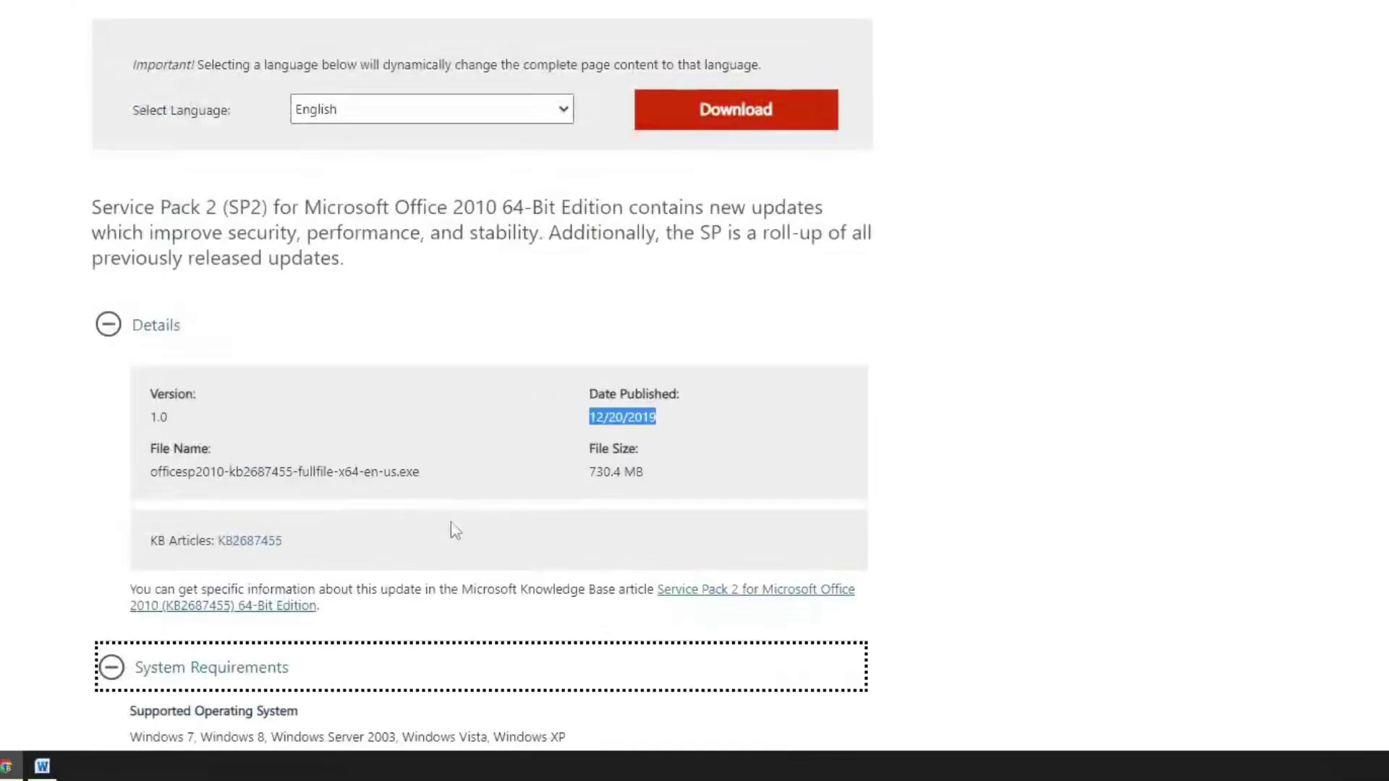
pyautogui.scroll(4, 438, 416)
# Keep English as the download language and download the SP2 64-bit package.
pyautogui.click(457, 415)
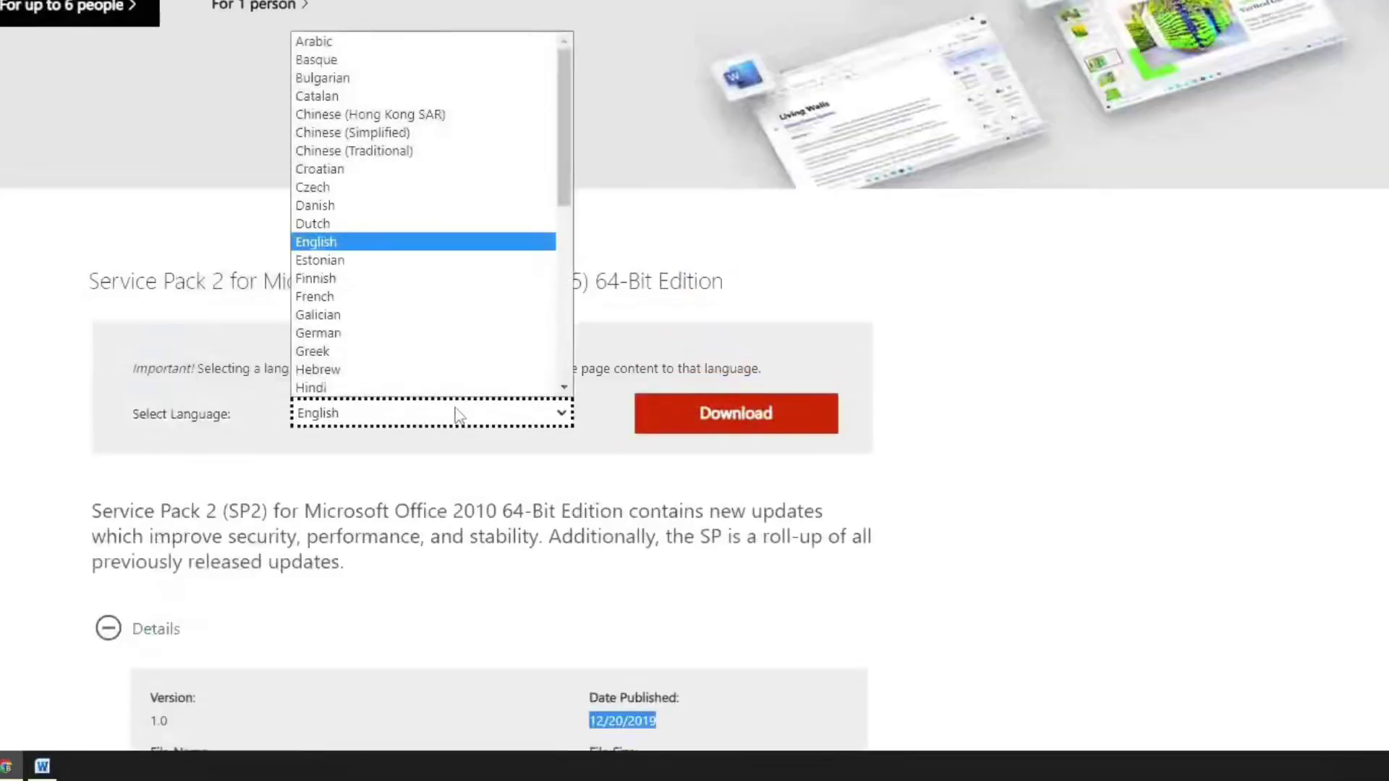
pyautogui.scroll(-5, 448, 151)
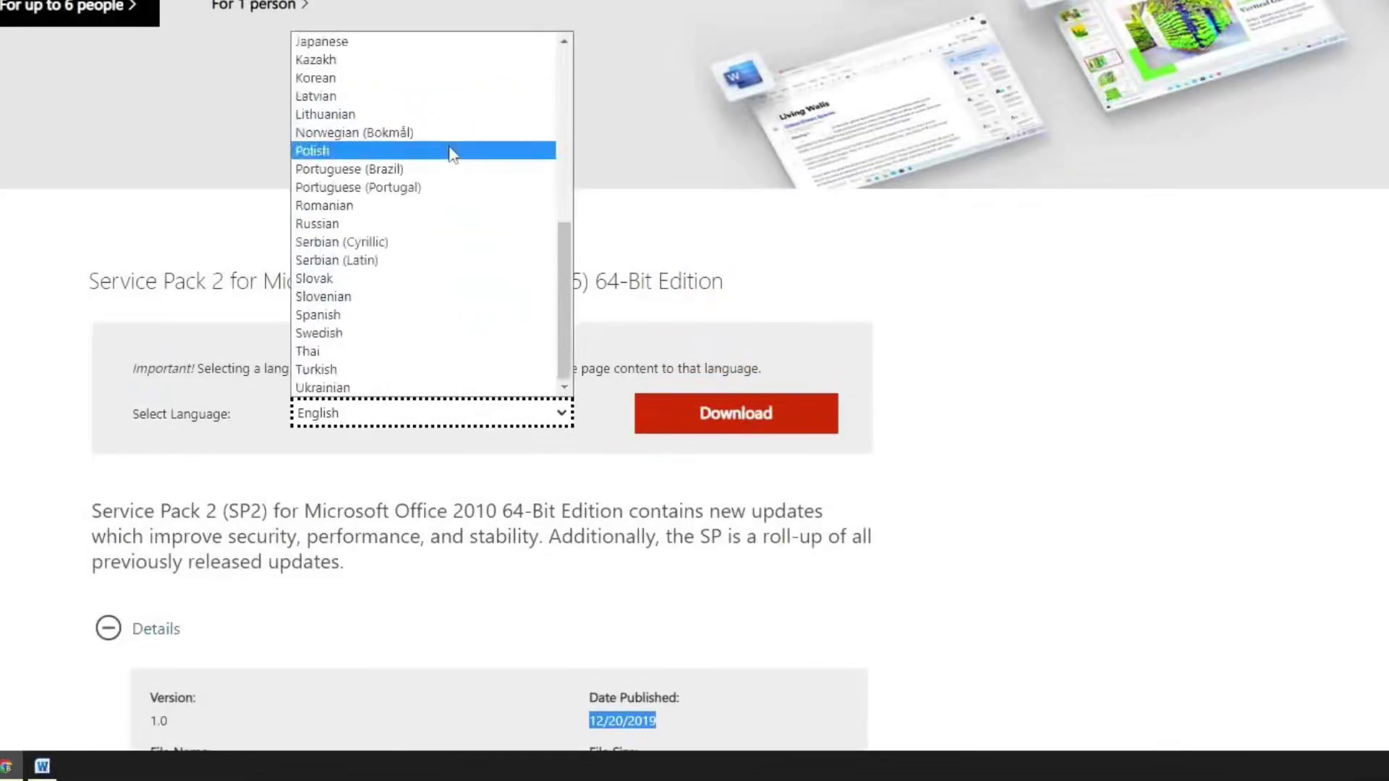
pyautogui.scroll(6, 434, 311)
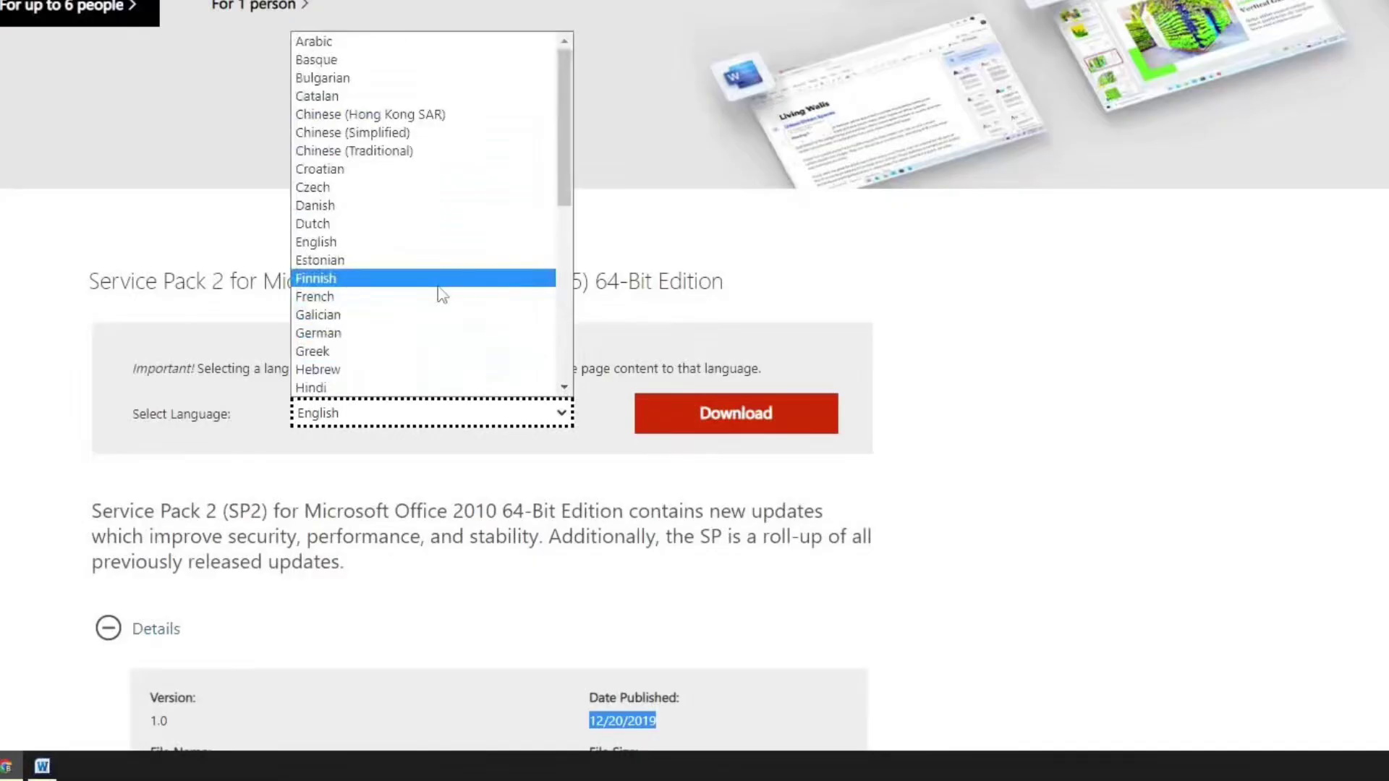
pyautogui.click(738, 365)
pyautogui.click(730, 427)
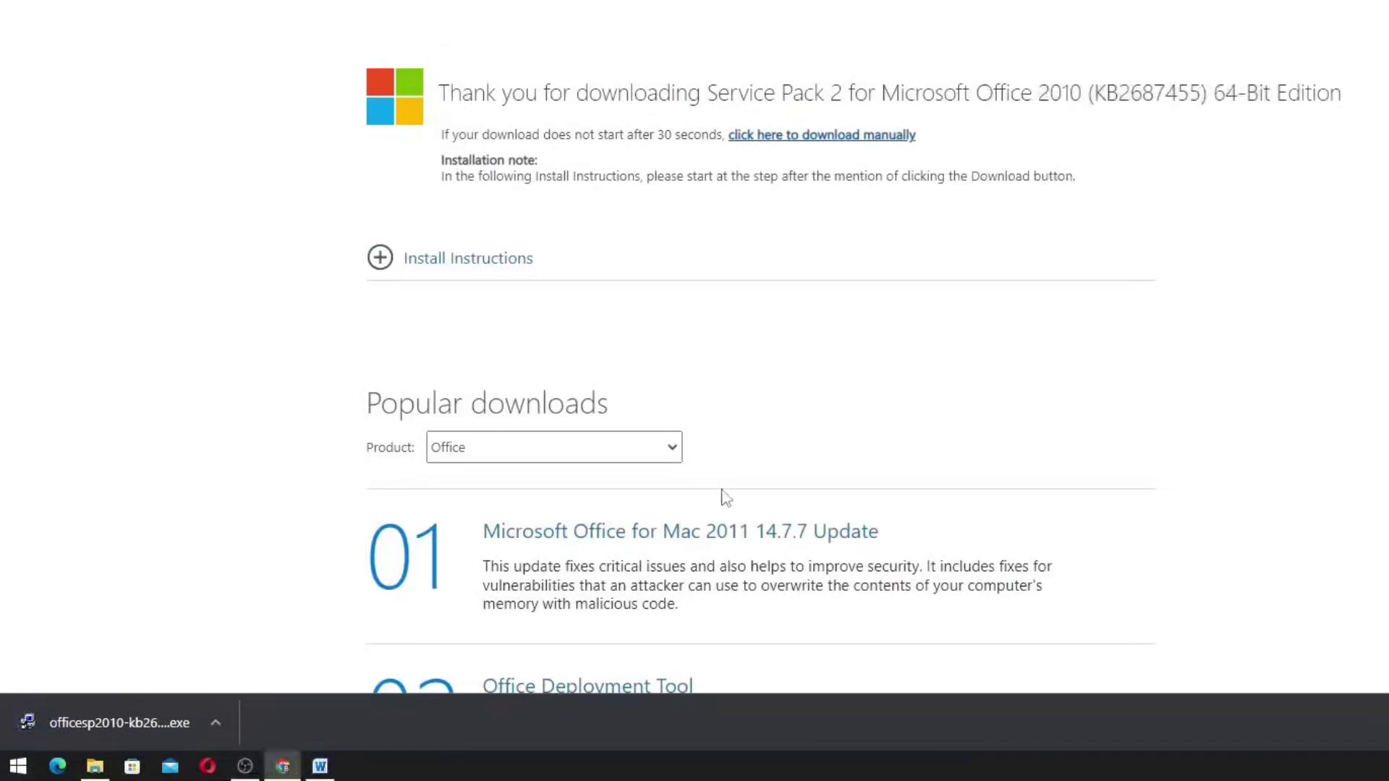
# Start the SP2 download manually and cancel the duplicate first download.
pyautogui.click(814, 150)
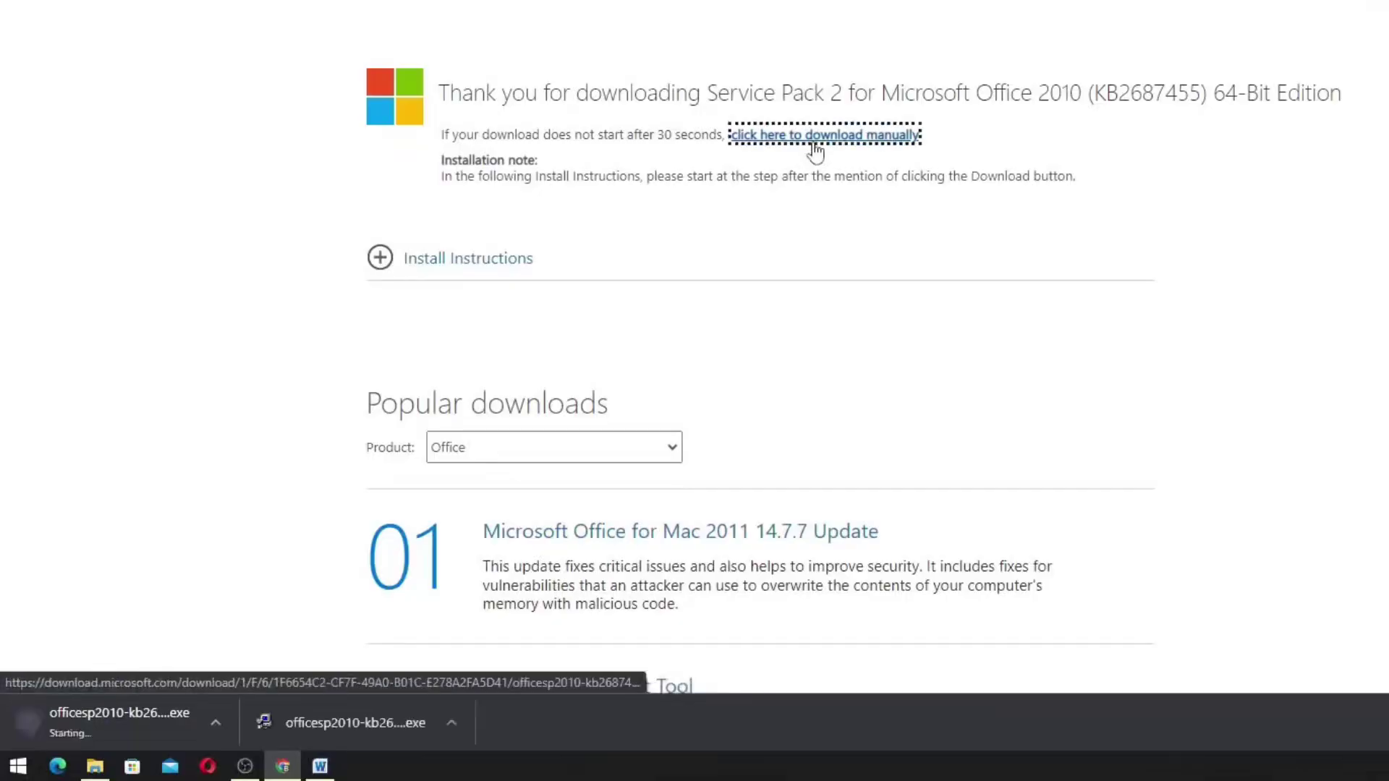
pyautogui.click(216, 722)
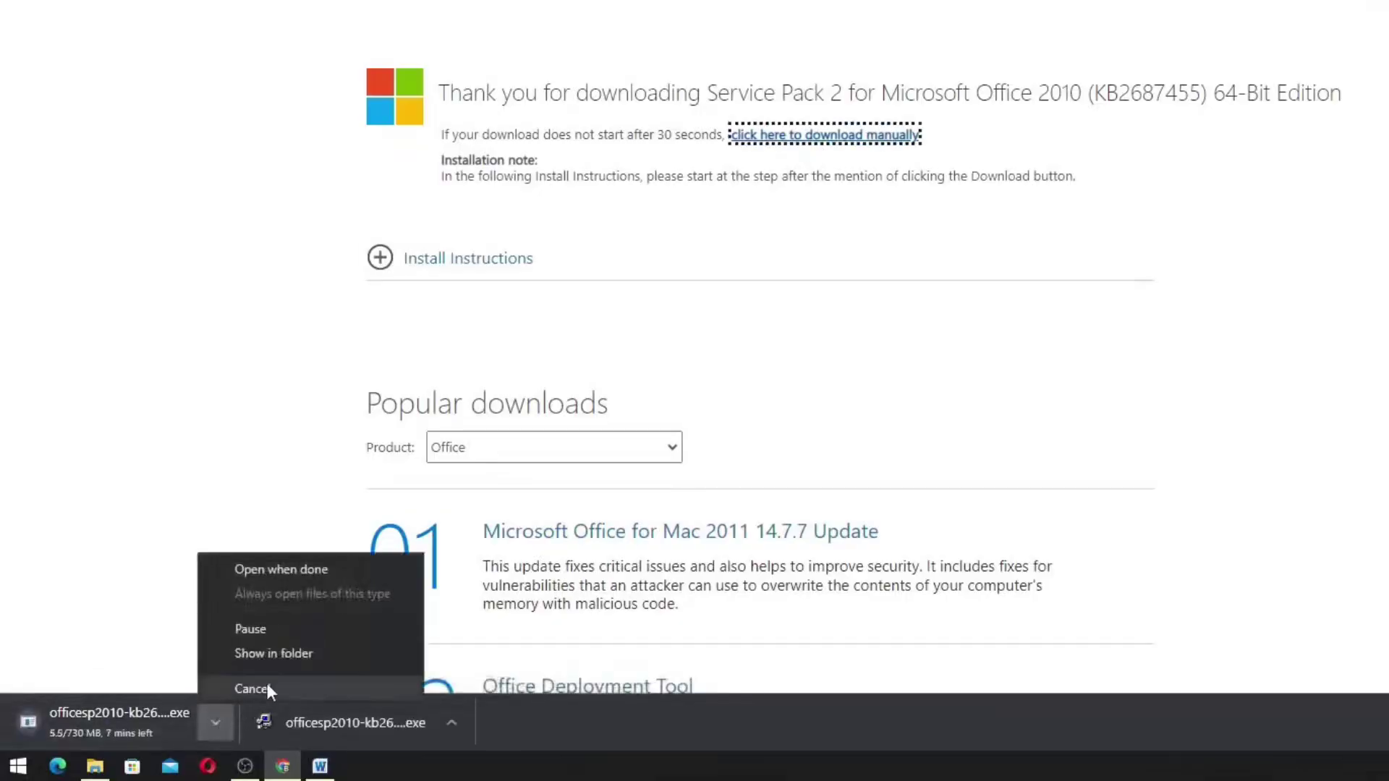
pyautogui.click(266, 685)
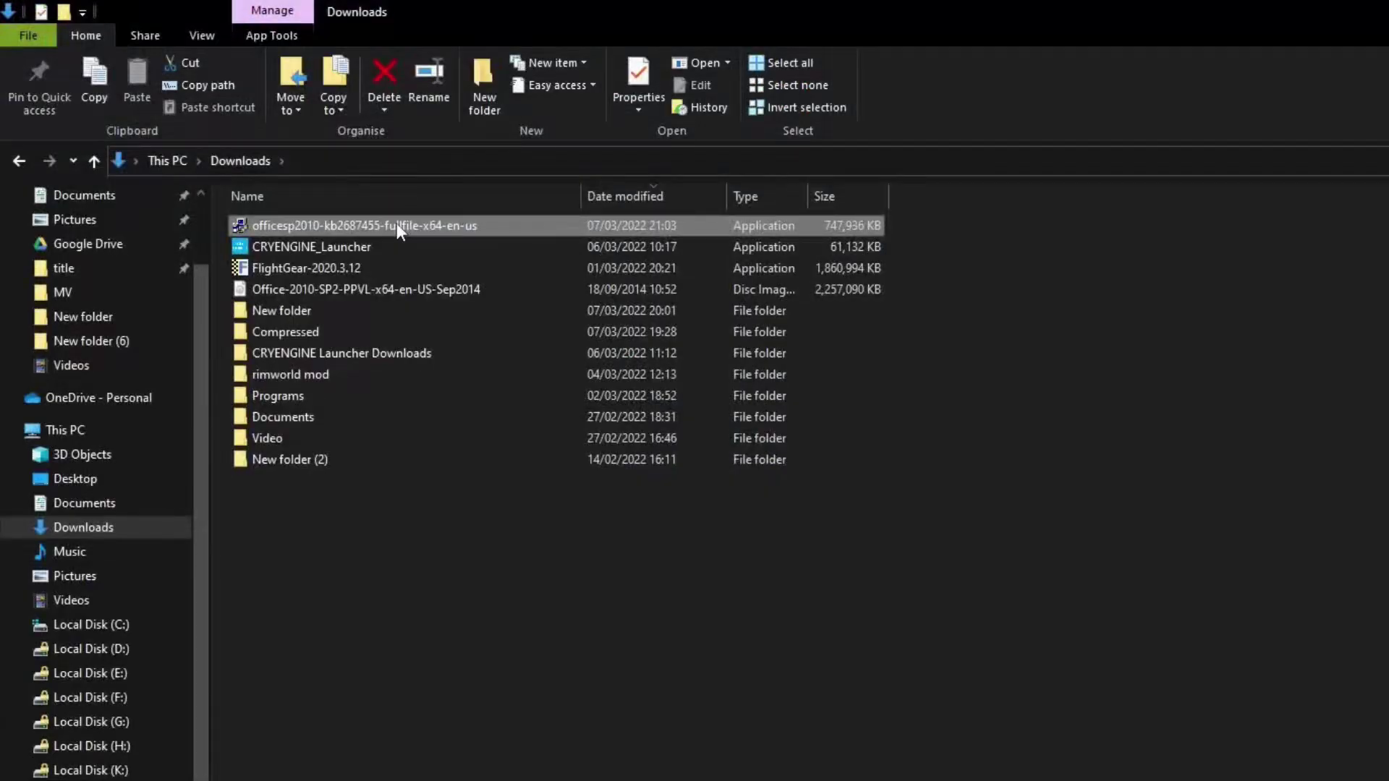
# Run the SP2 installer, accept the license terms, and dismiss the no-affected-products message.
pyautogui.doubleClick(396, 224)
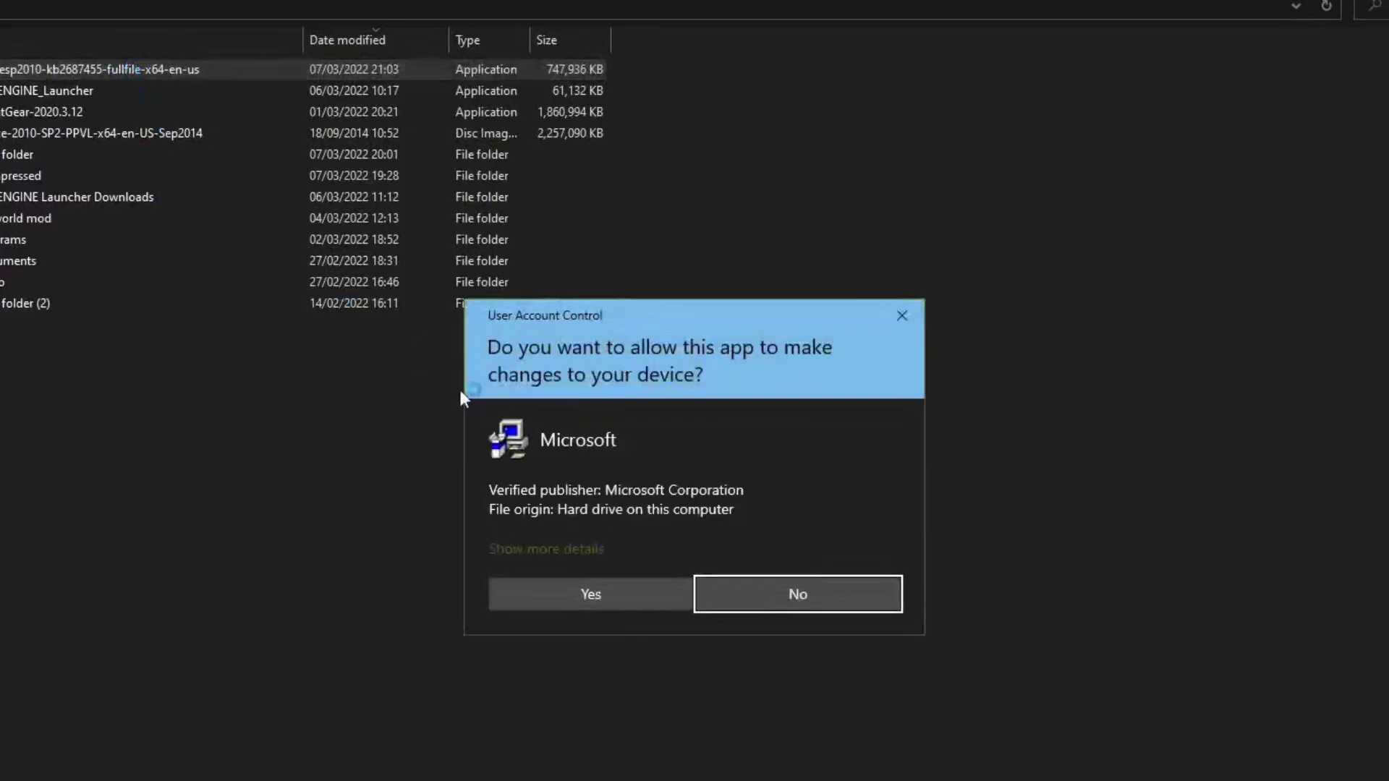
pyautogui.click(554, 599)
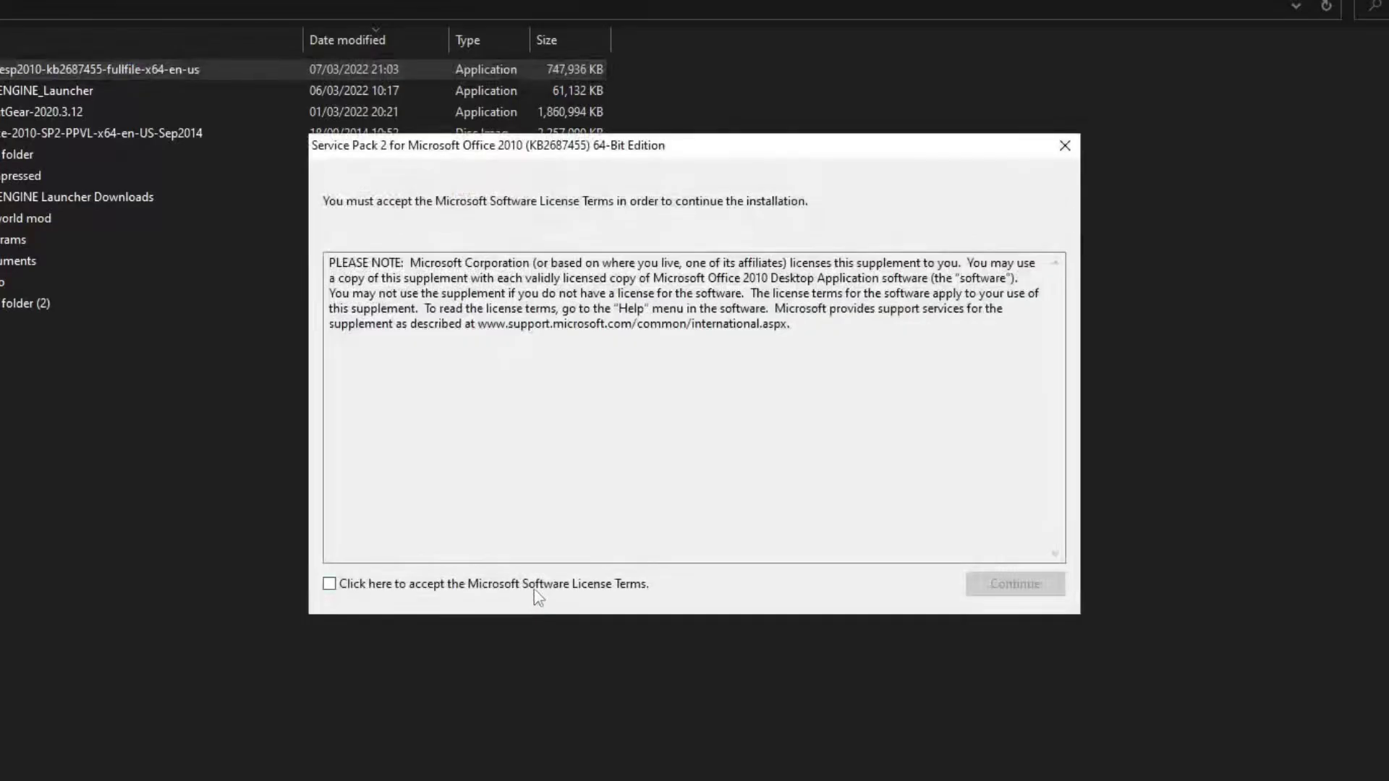
pyautogui.click(534, 590)
pyautogui.click(1002, 582)
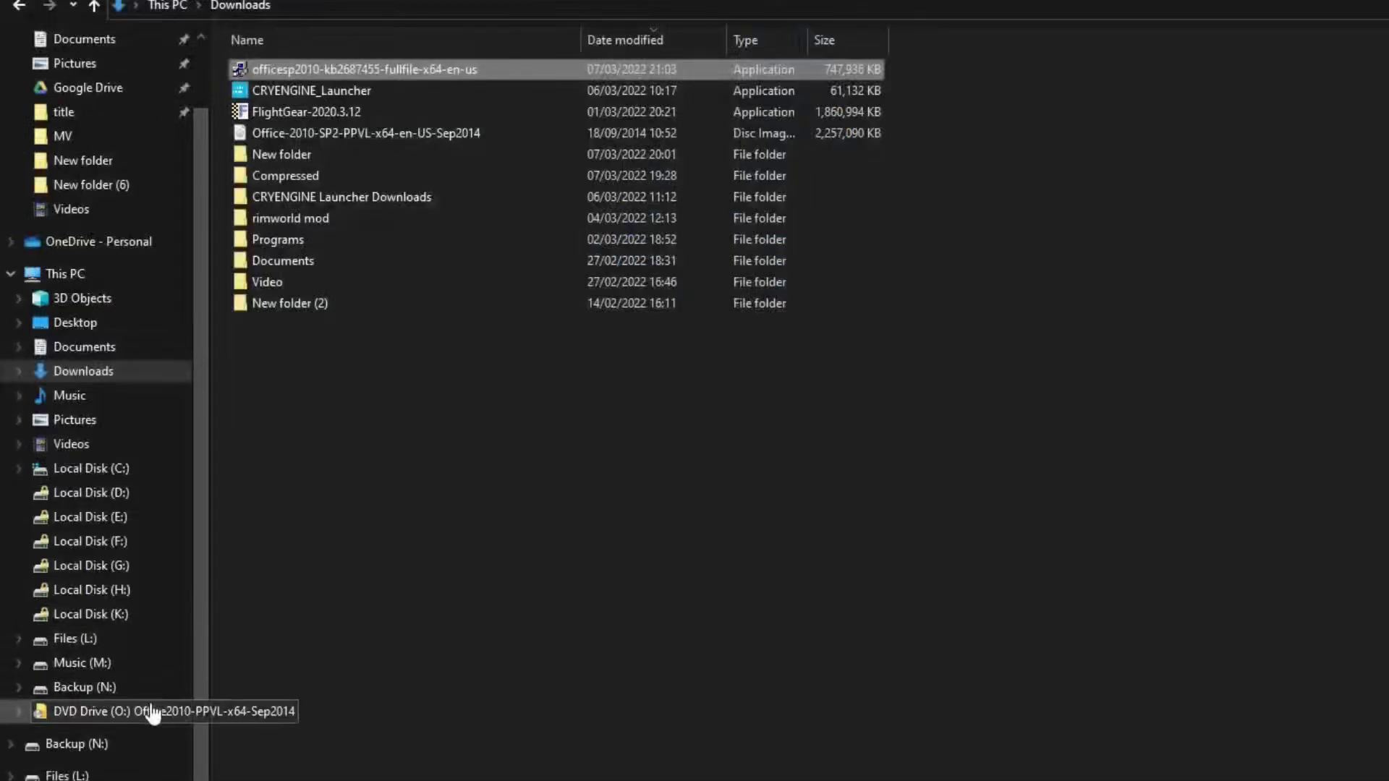
pyautogui.click(93, 711)
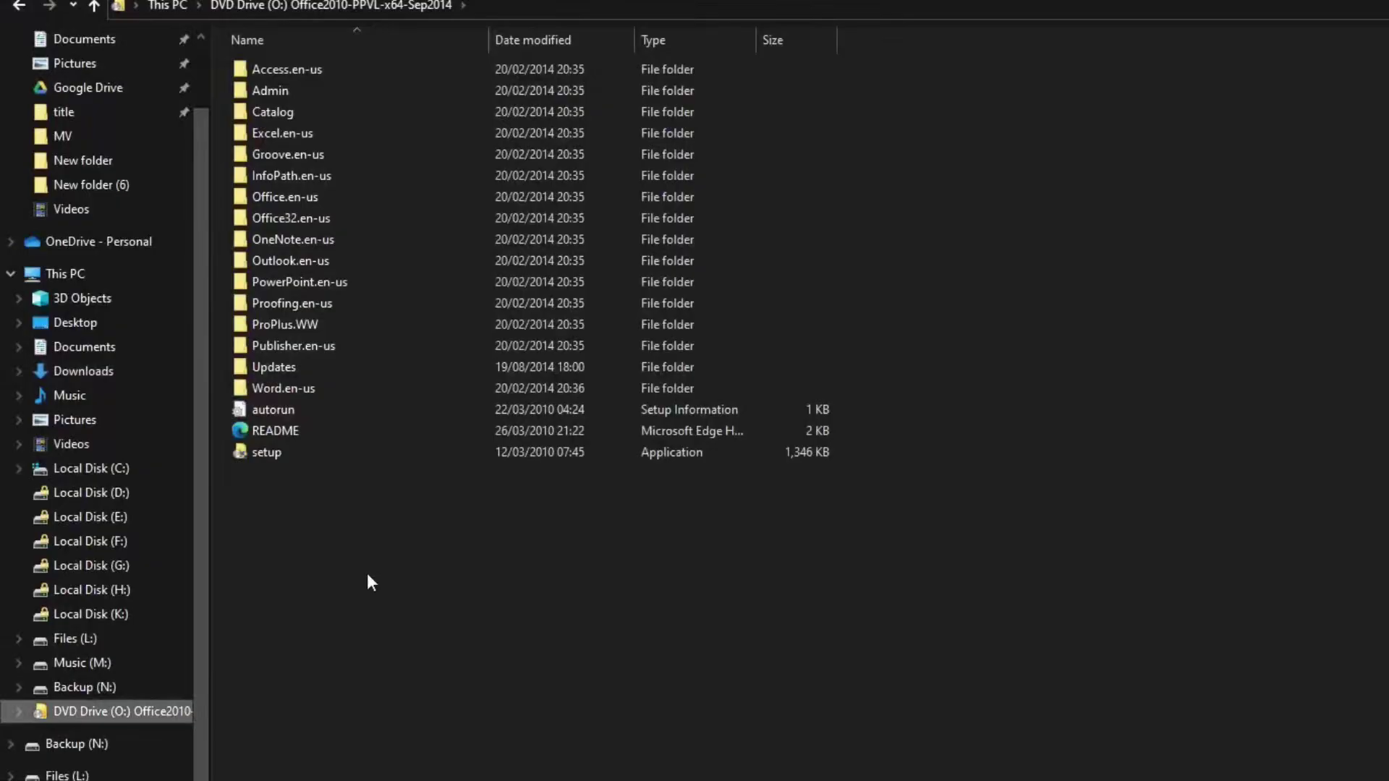
# Go to the Downloads folder and select the Office 2010 disc image file.
pyautogui.click(154, 376)
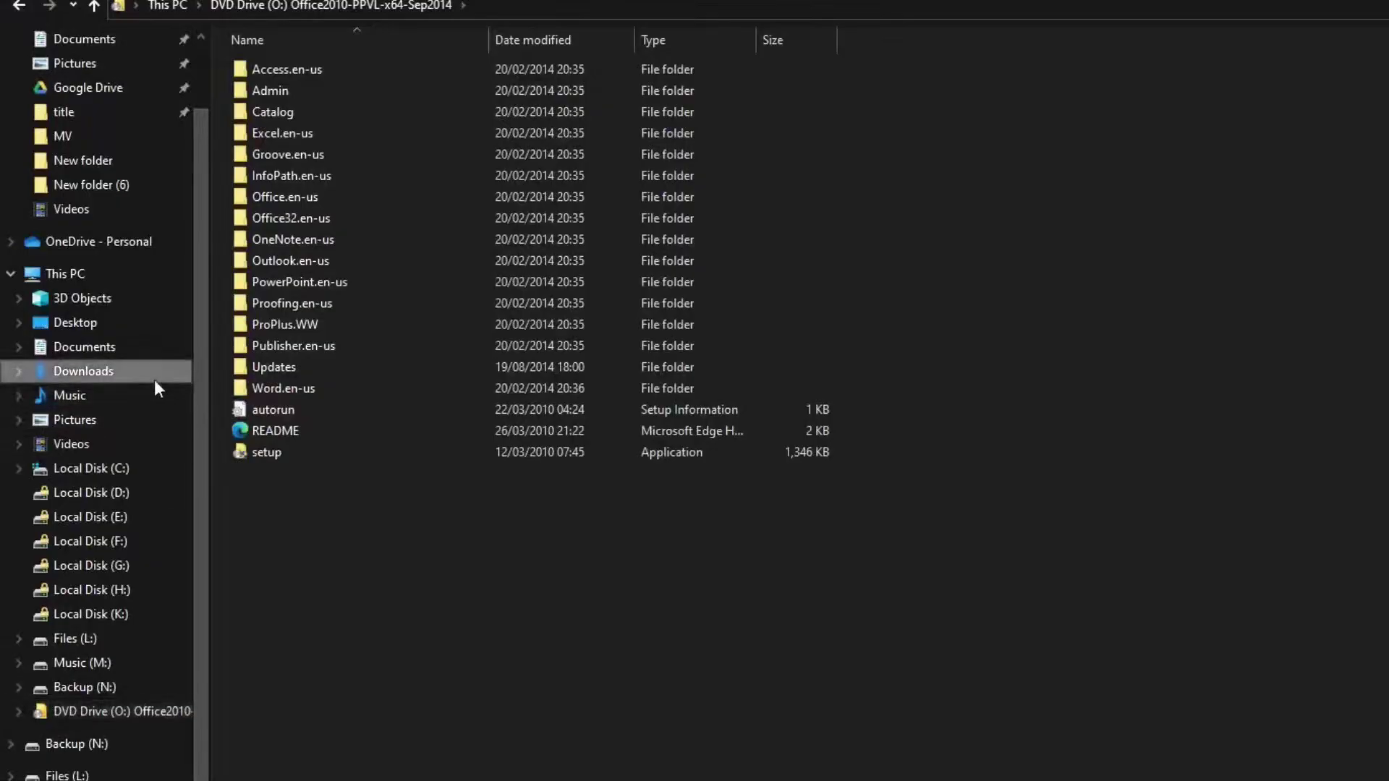
pyautogui.click(318, 138)
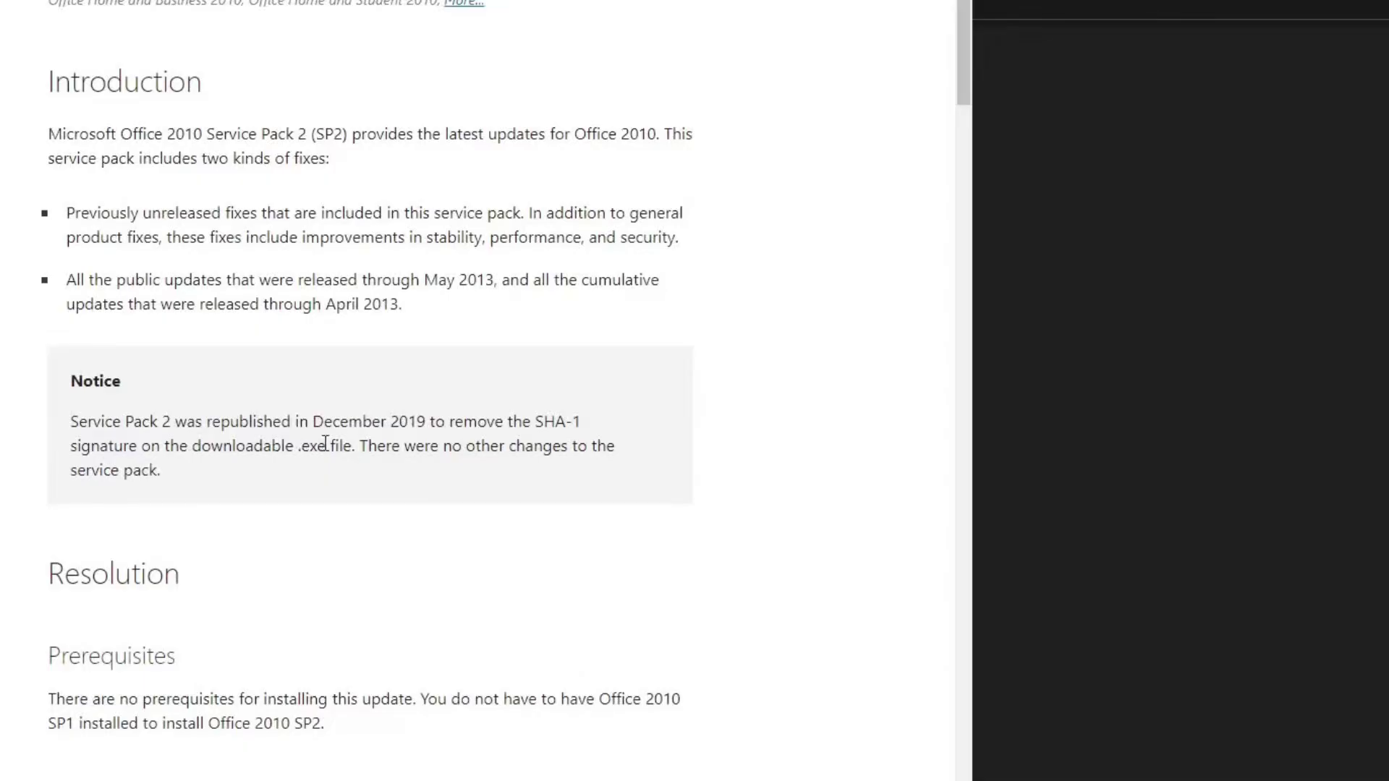
# Scroll the KB2687455 article to the Office 2010 version list showing SP2 as 14.0.7015.1000 or higher.
pyautogui.scroll(-2, 325, 442)
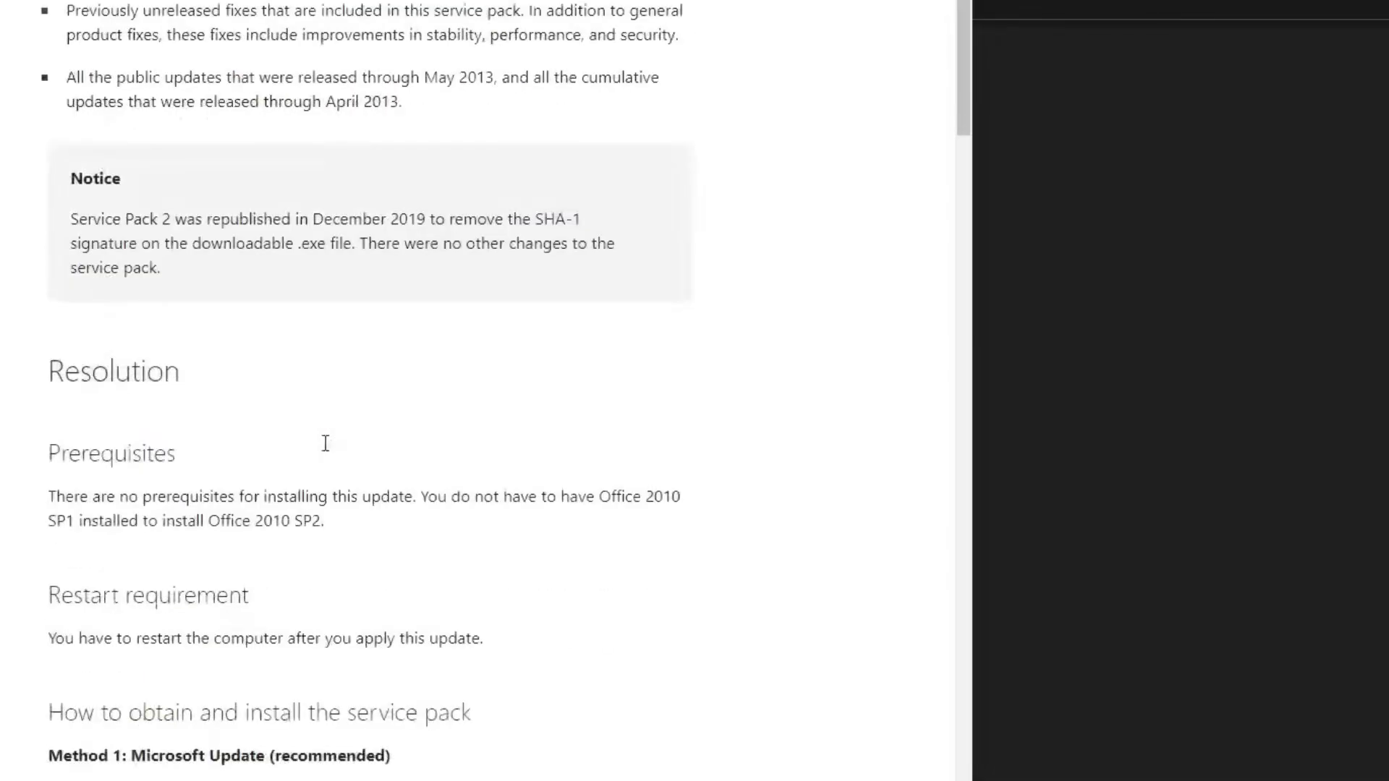
pyautogui.scroll(-1, 326, 445)
pyautogui.scroll(-1, 327, 448)
pyautogui.scroll(-2, 327, 449)
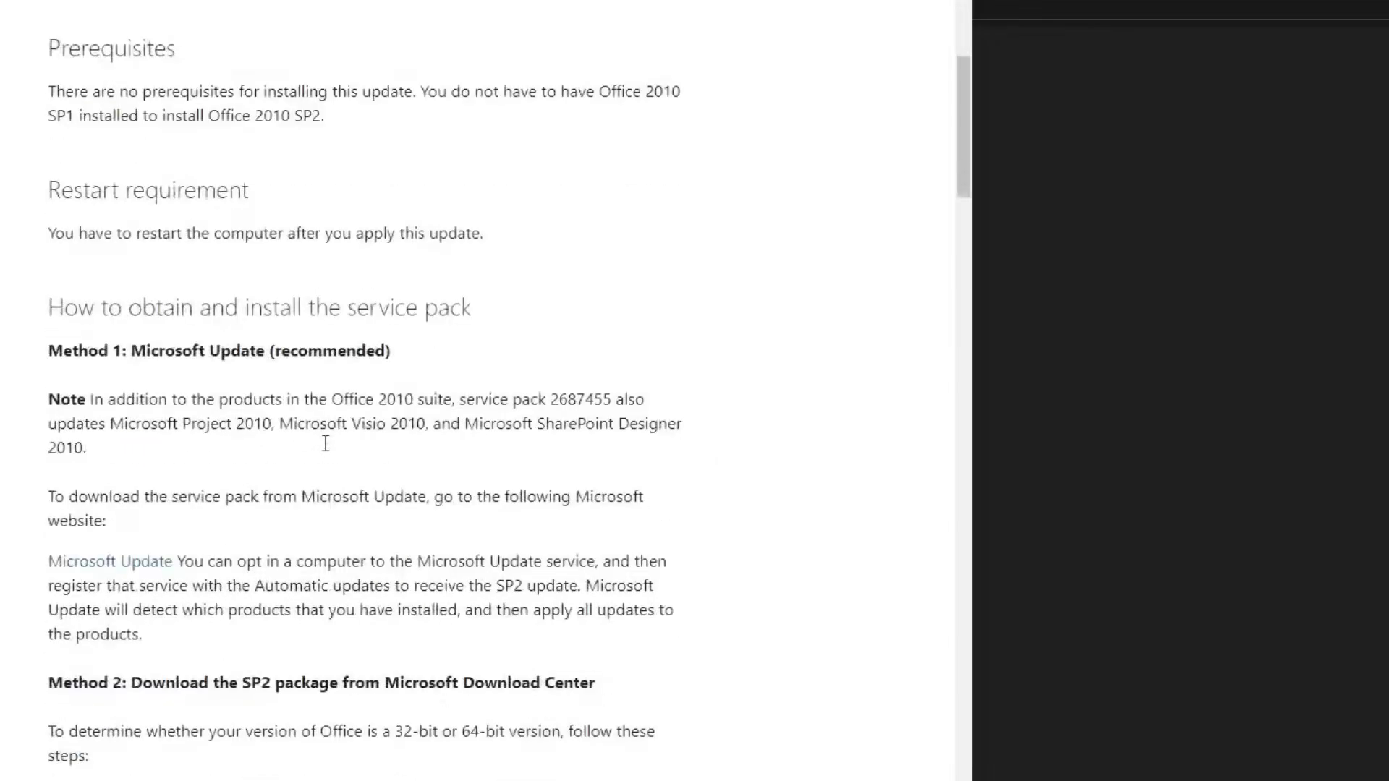
pyautogui.scroll(-3, 327, 448)
pyautogui.scroll(-3, 326, 449)
pyautogui.scroll(-4, 326, 450)
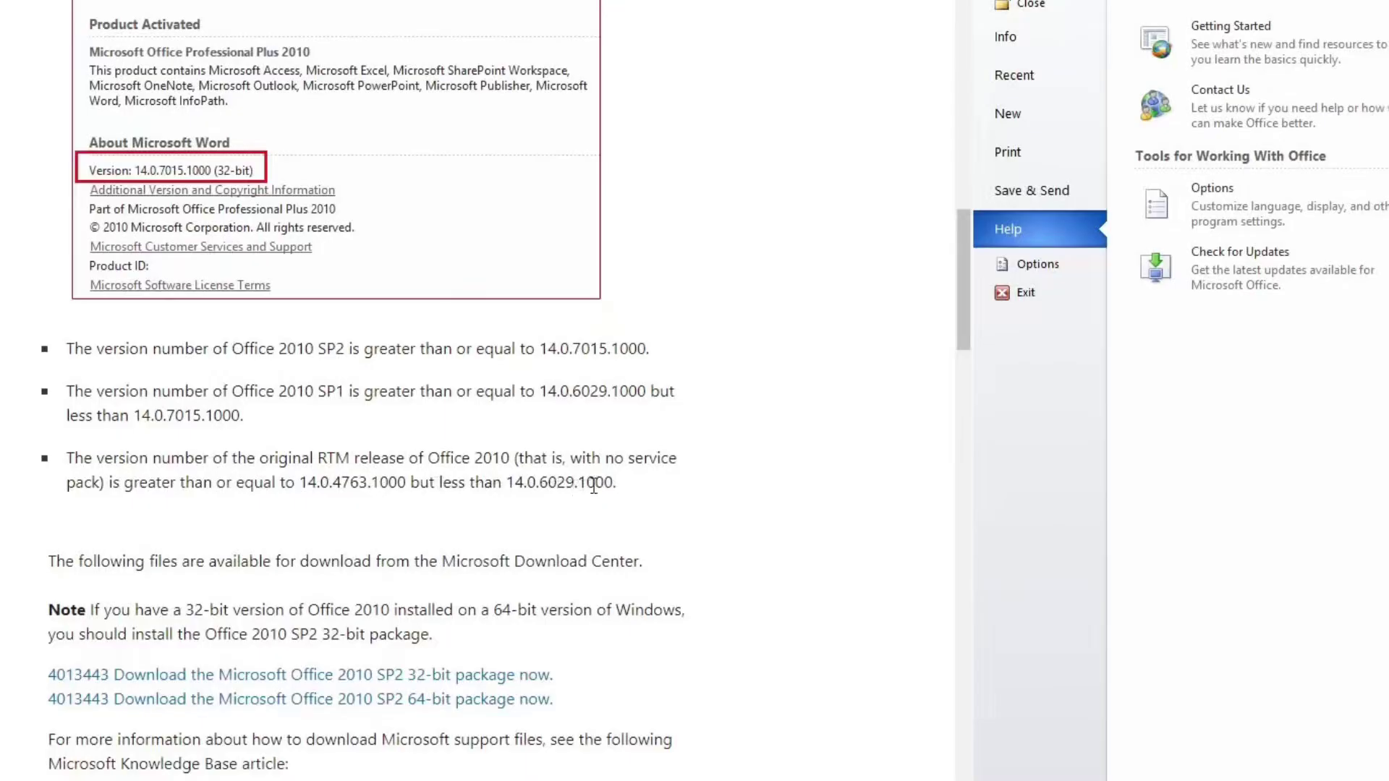
pyautogui.moveTo(66, 391); pyautogui.dragTo(702, 489)
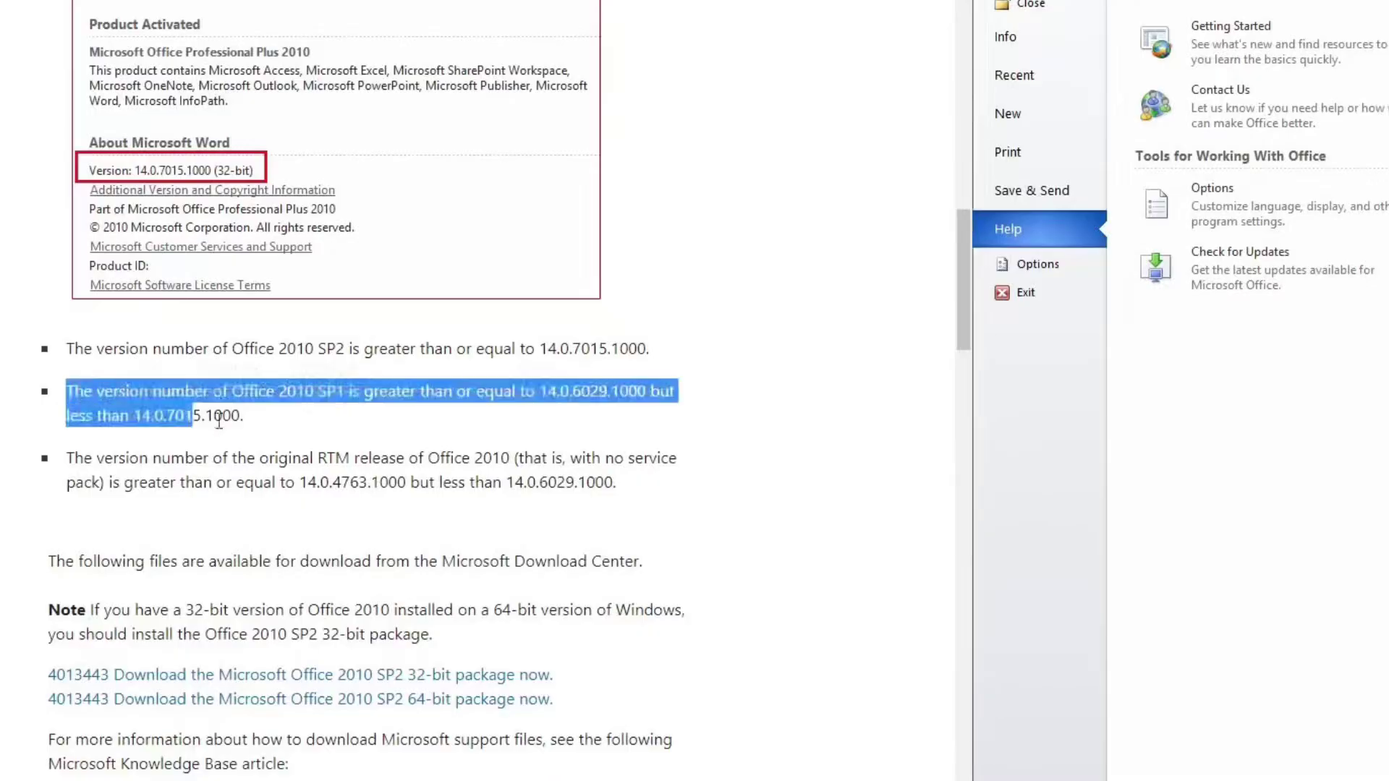
pyautogui.click(700, 481)
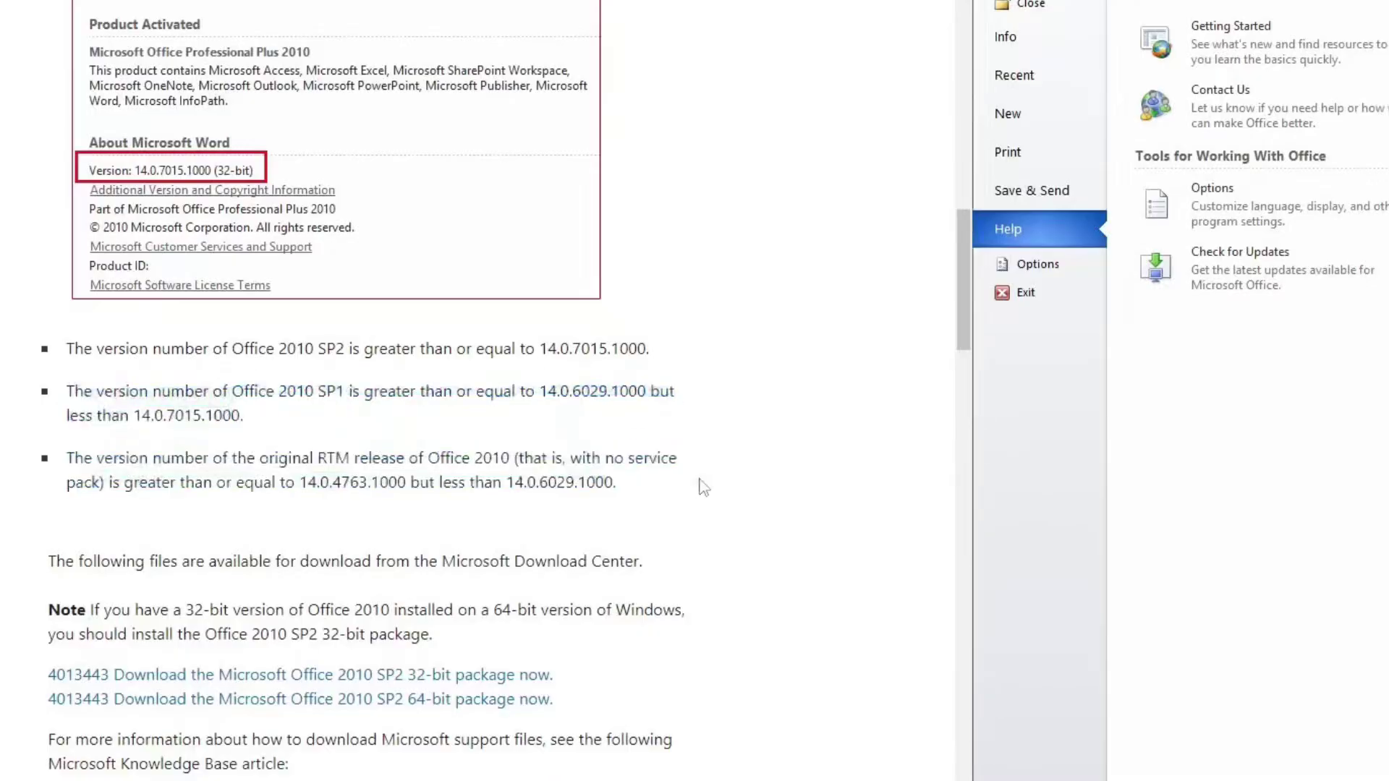